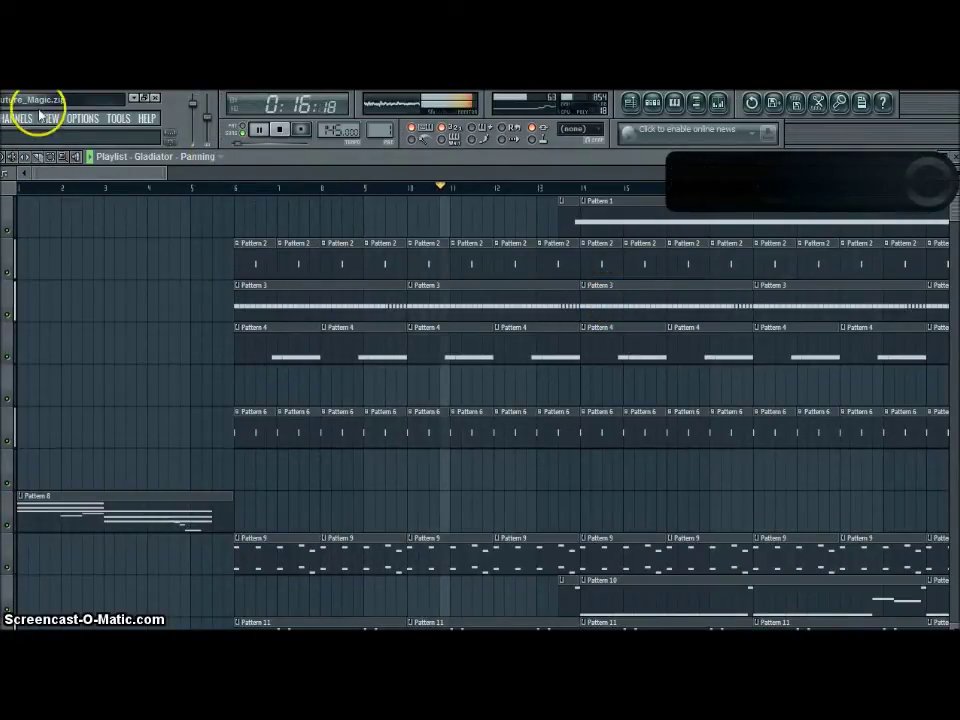
- Show the step sequencer for Pattern 1 and open the channel settings of the vybeNoiseSplash sample
{"action": "left_click", "coordinate": [655, 105]}
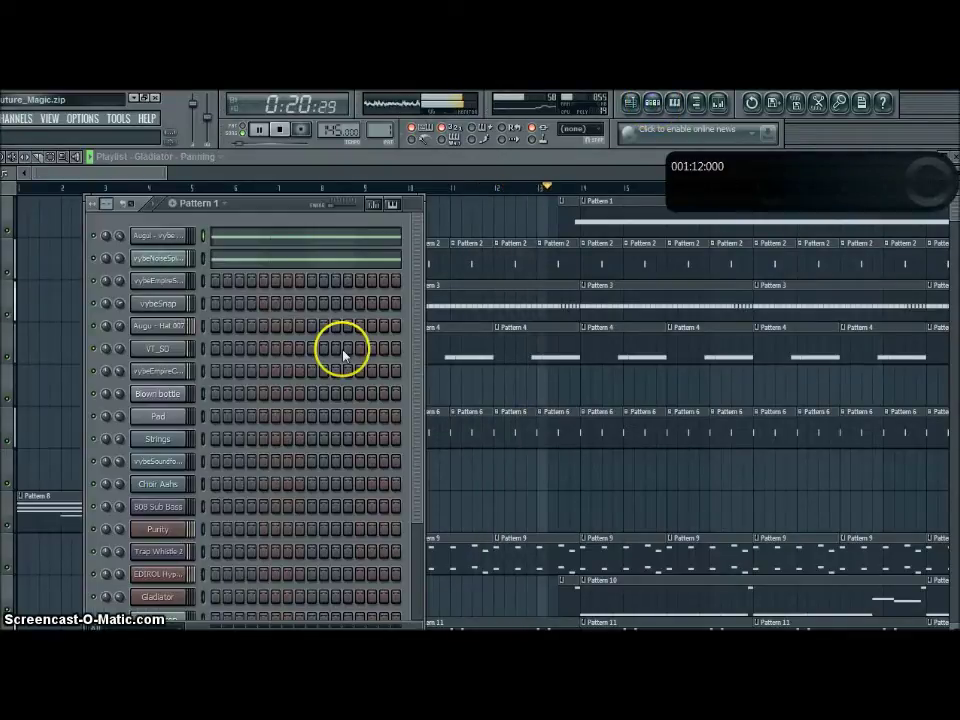
{"action": "left_click", "coordinate": [160, 238]}
{"action": "left_click", "coordinate": [158, 257]}
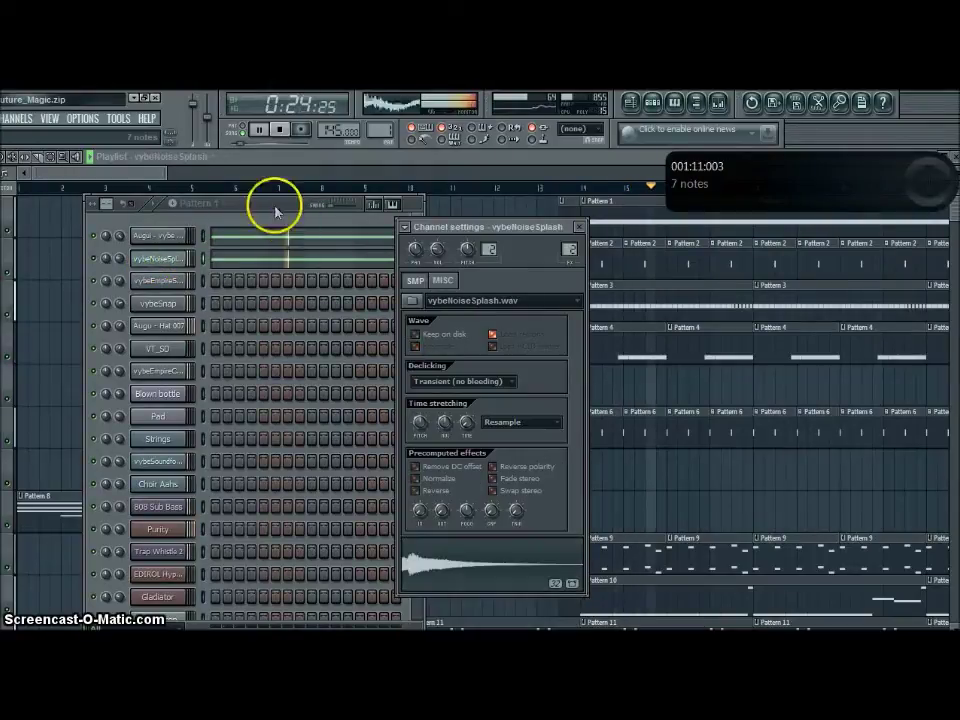
- View the kick channel's notes in the piano roll across the whole pattern, then close the piano roll
{"action": "left_click", "coordinate": [293, 237]}
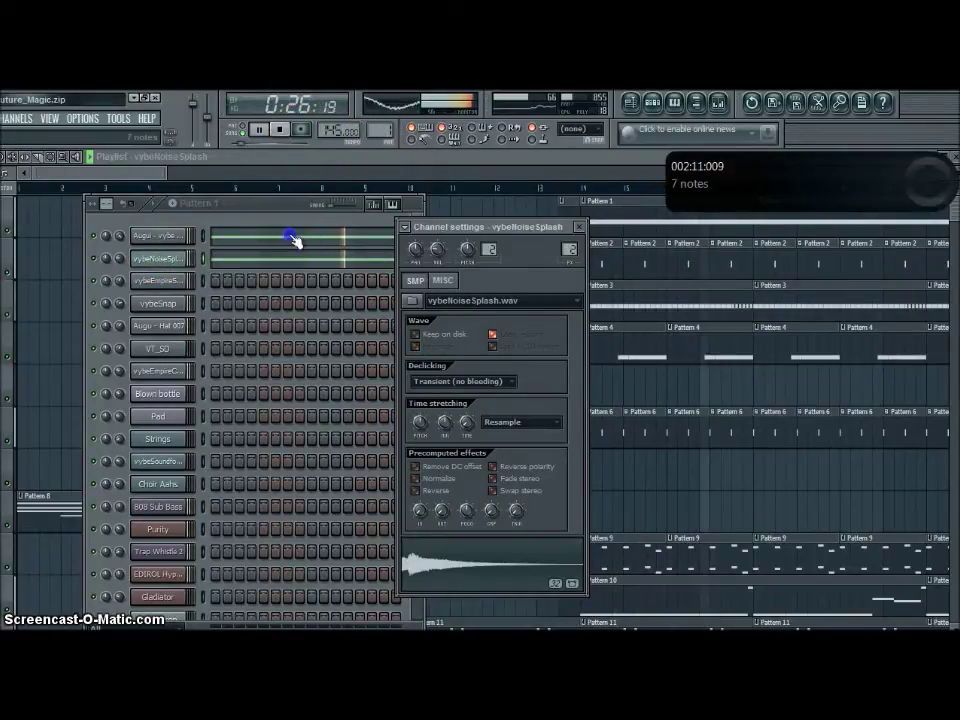
{"action": "left_click_drag", "start_coordinate": [383, 176], "coordinate": [623, 178]}
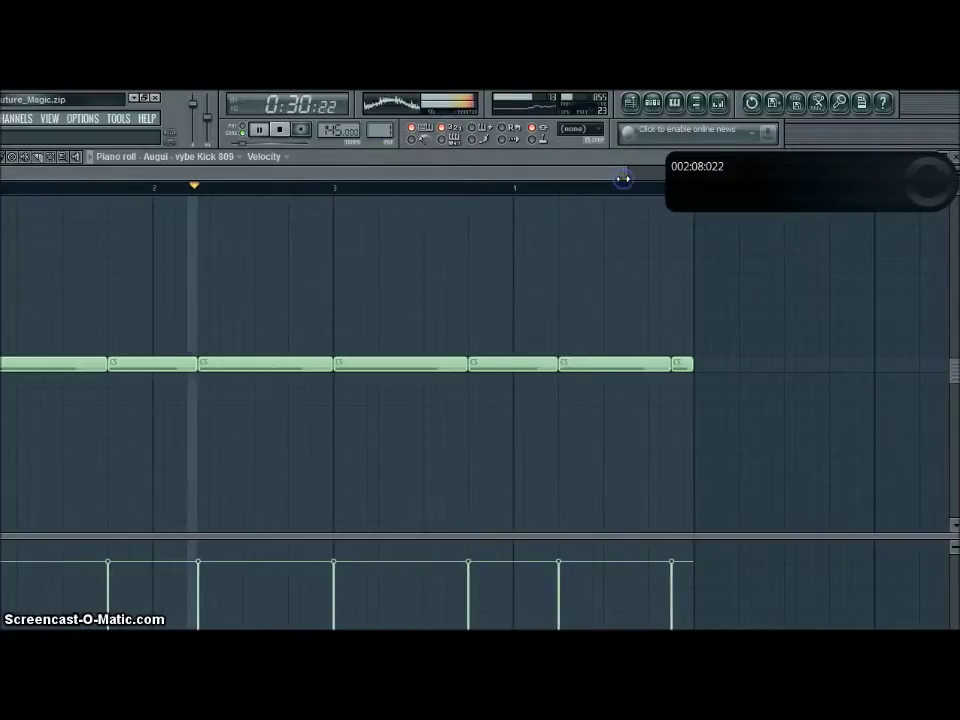
{"action": "left_click", "coordinate": [954, 161]}
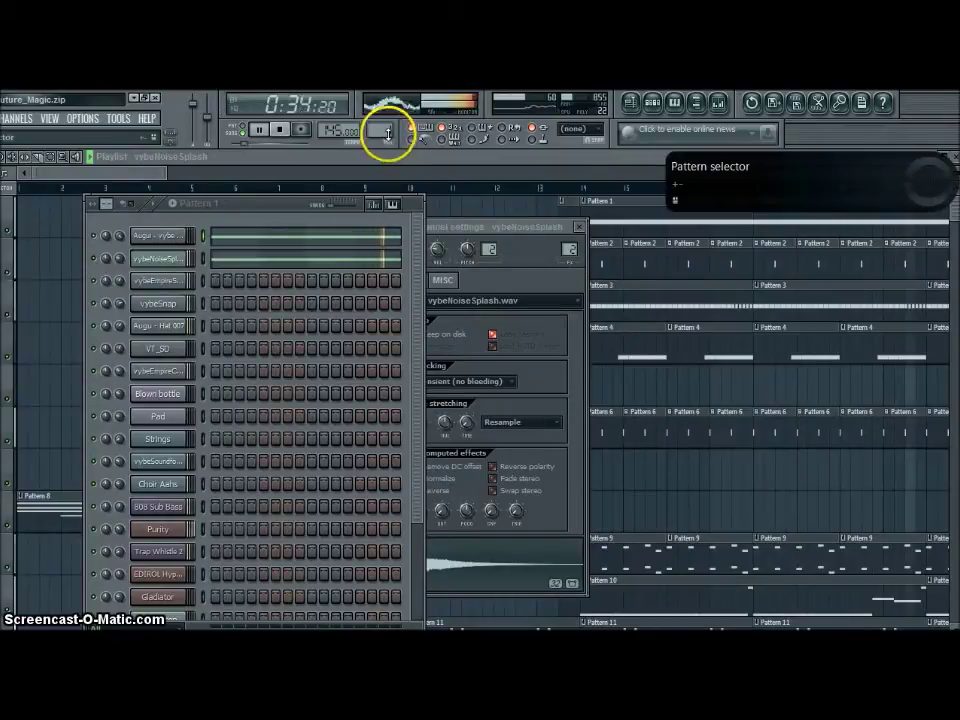
- Step through the patterns from 2 up to 8 to review which channels each one uses
{"action": "scroll", "coordinate": [384, 130], "scroll_direction": "up", "scroll_amount": 2}
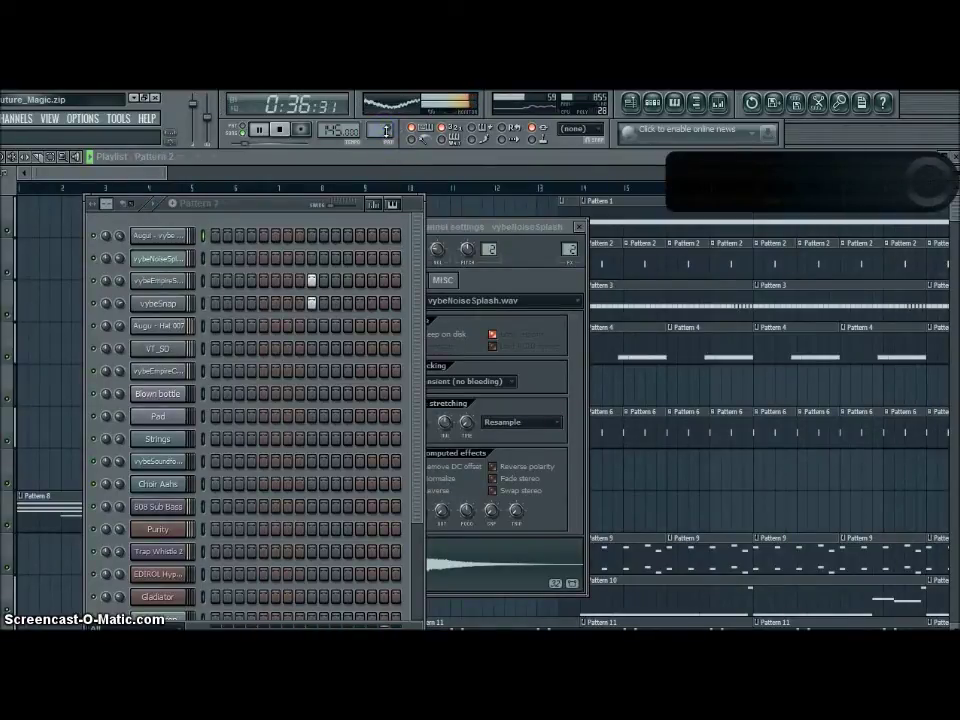
{"action": "scroll", "coordinate": [384, 130], "scroll_direction": "up", "scroll_amount": 1}
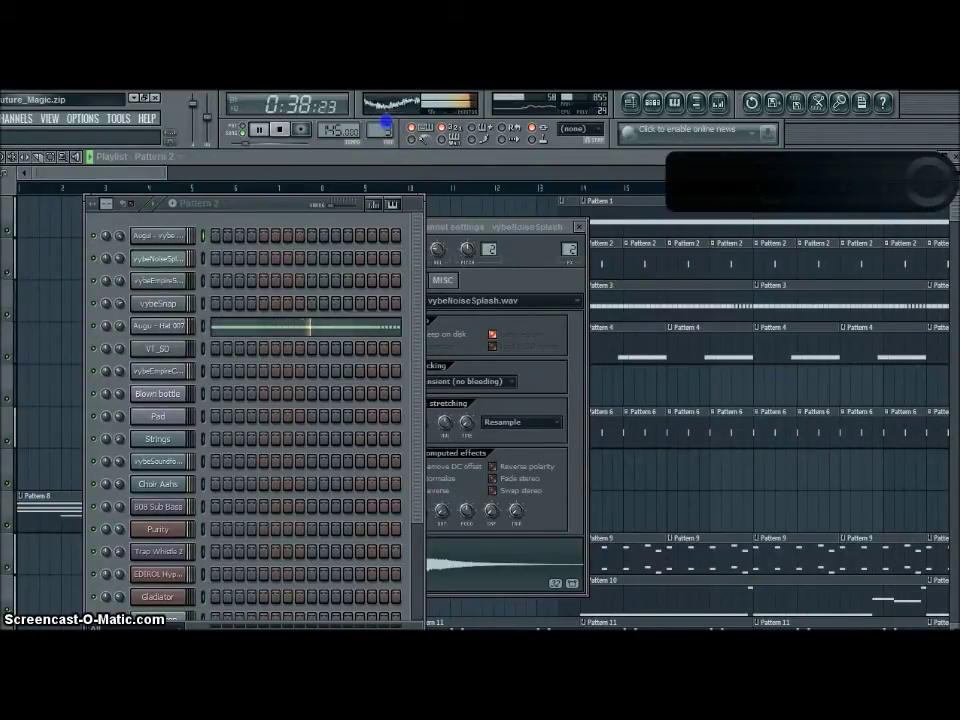
{"action": "scroll", "coordinate": [385, 122], "scroll_direction": "up", "scroll_amount": 1}
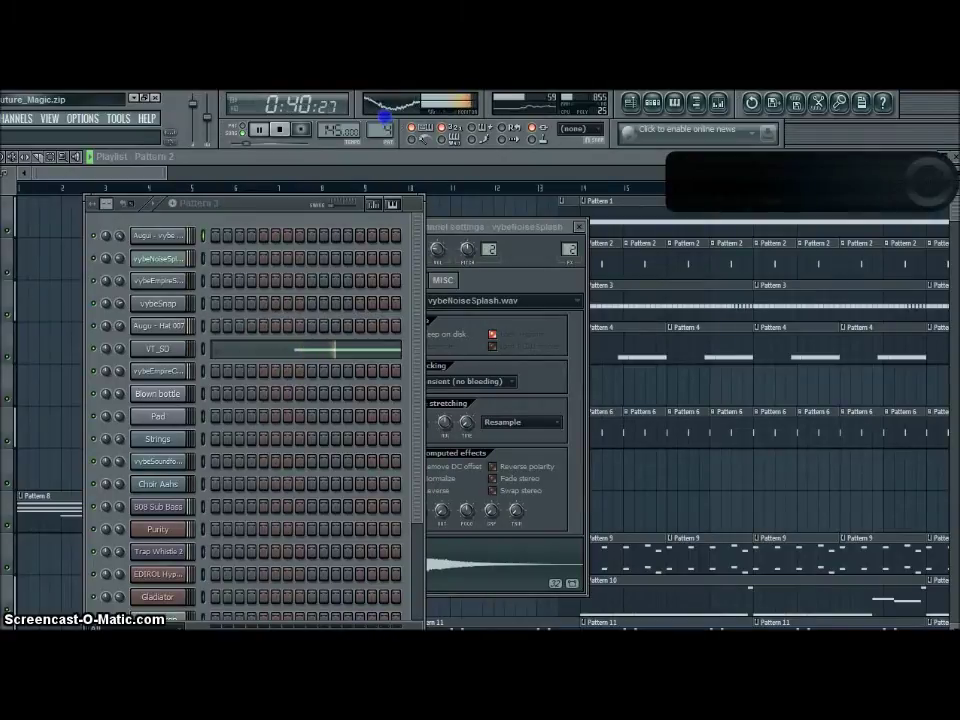
{"action": "scroll", "coordinate": [384, 130], "scroll_direction": "up", "scroll_amount": 3}
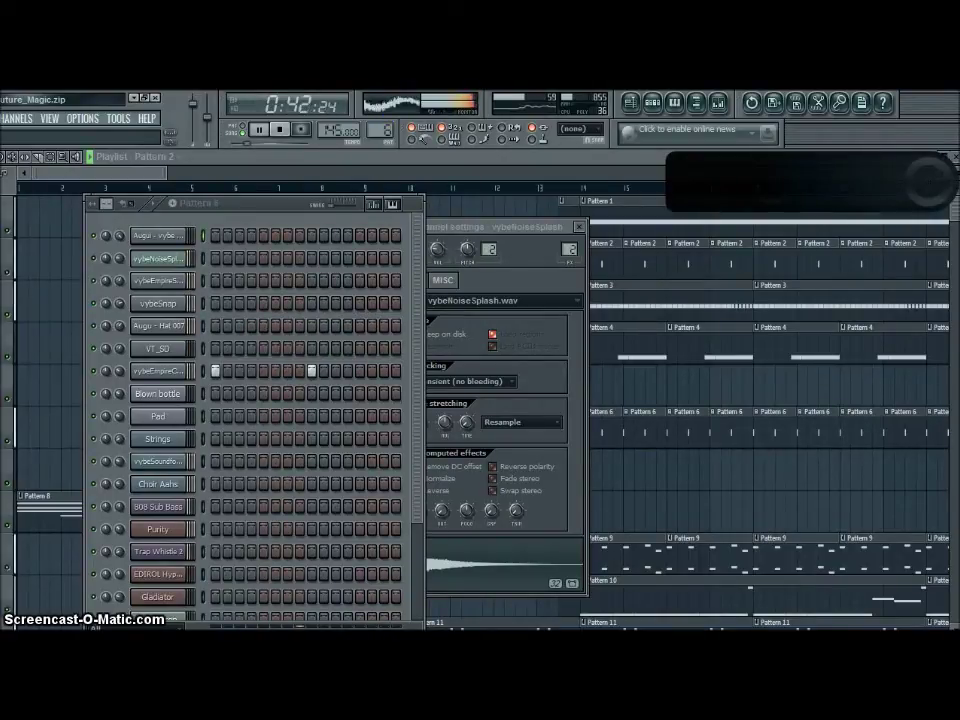
{"action": "scroll", "coordinate": [384, 130], "scroll_direction": "down", "scroll_amount": 1}
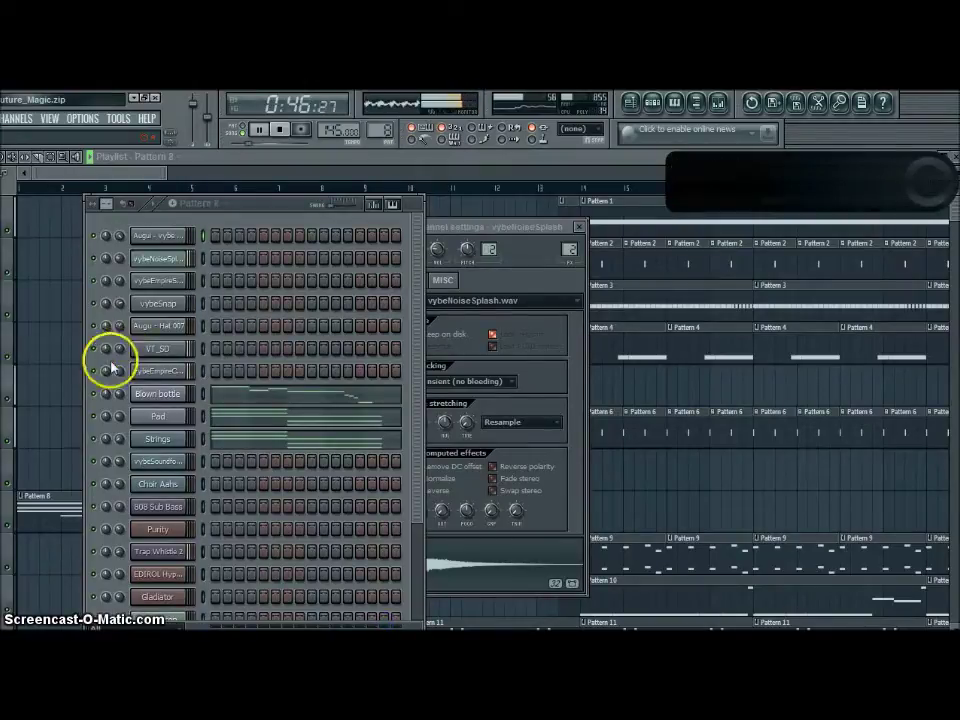
- Inspect the Sytrus settings of the Blown bottle and Pad channels, then return to the step sequencer
{"action": "left_click", "coordinate": [140, 393]}
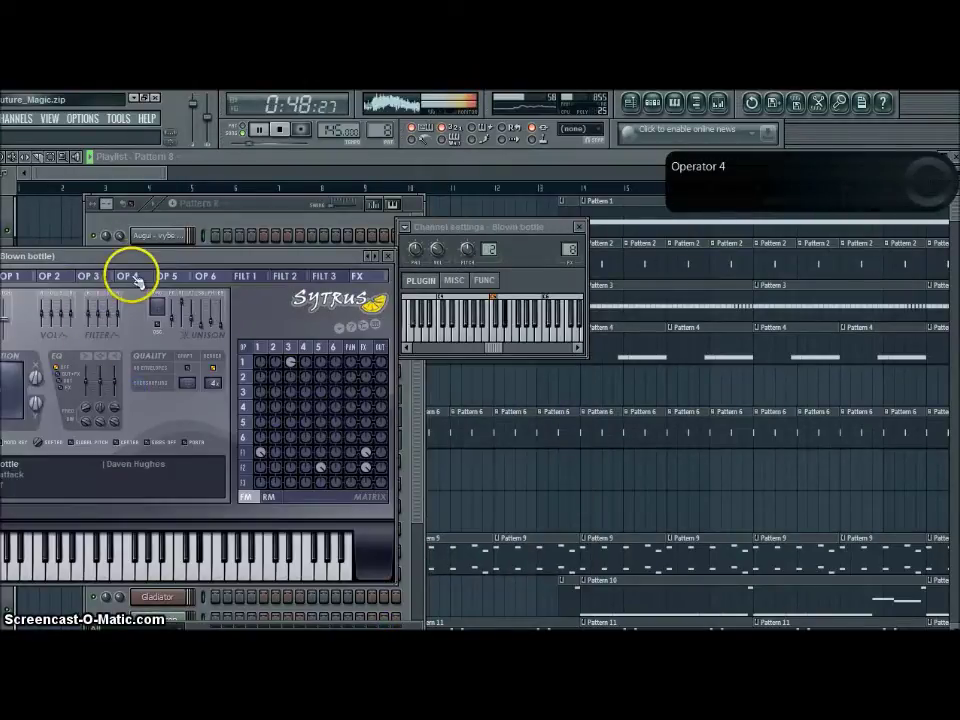
{"action": "left_click_drag", "start_coordinate": [124, 261], "coordinate": [183, 268]}
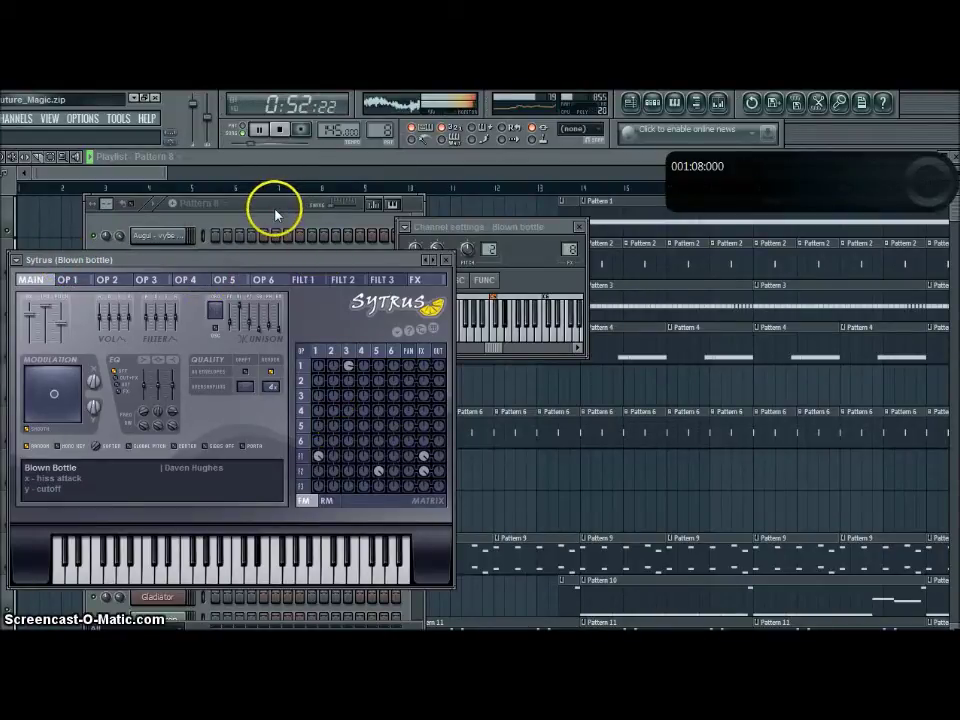
{"action": "left_click", "coordinate": [277, 215]}
{"action": "left_click", "coordinate": [172, 415]}
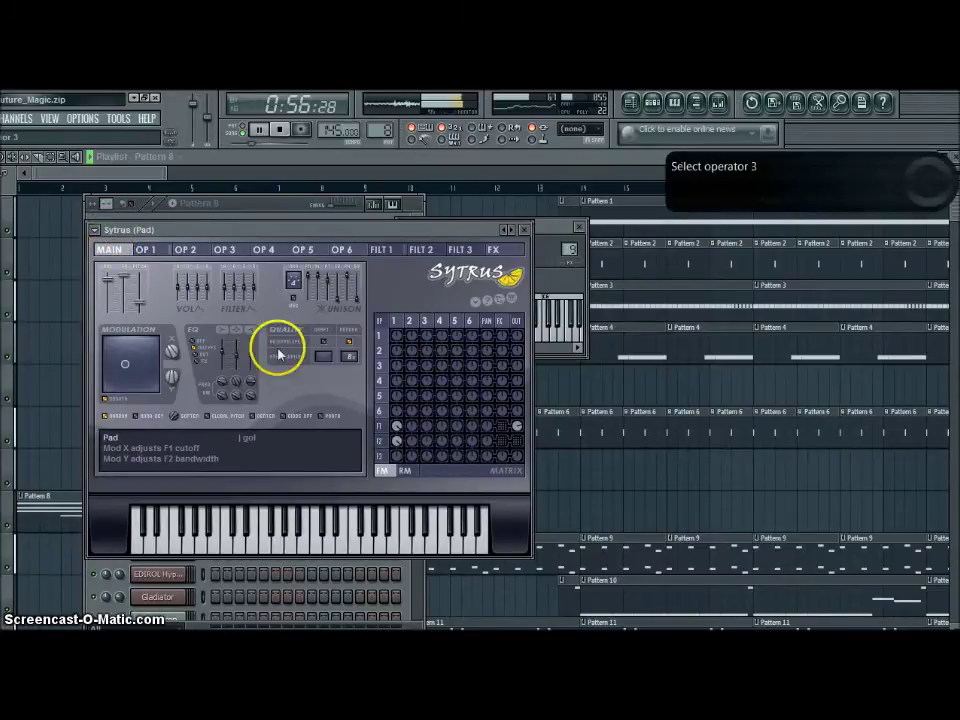
{"action": "left_click", "coordinate": [293, 211]}
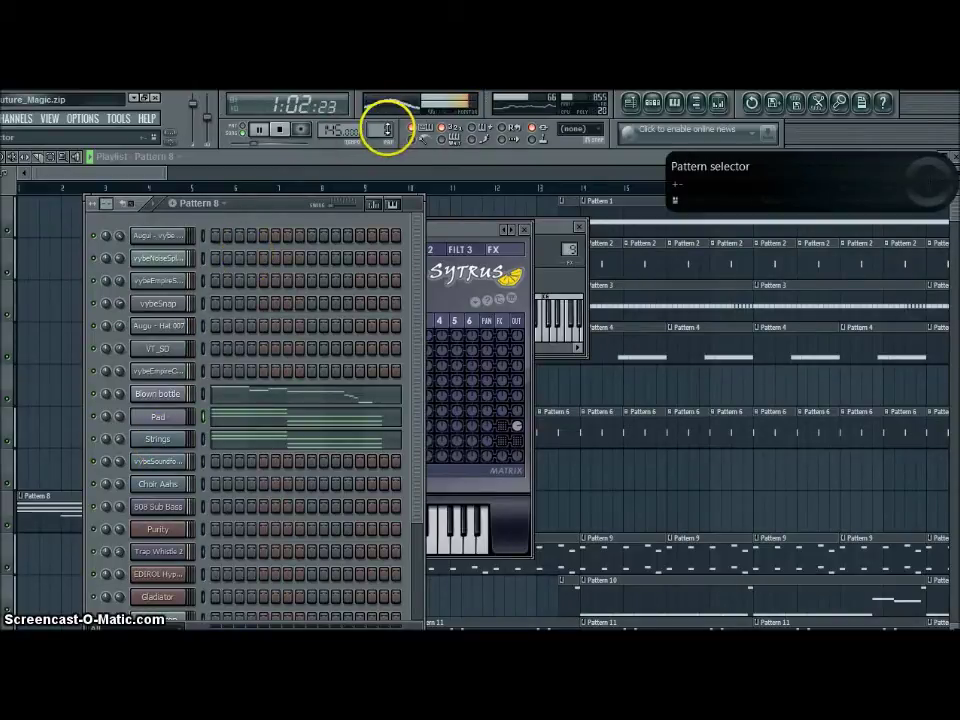
- Step through patterns 9 to 11 and inspect the Purity channel's Delay Piano plugin settings before closing them
{"action": "left_click_drag", "start_coordinate": [383, 130], "coordinate": [383, 122]}
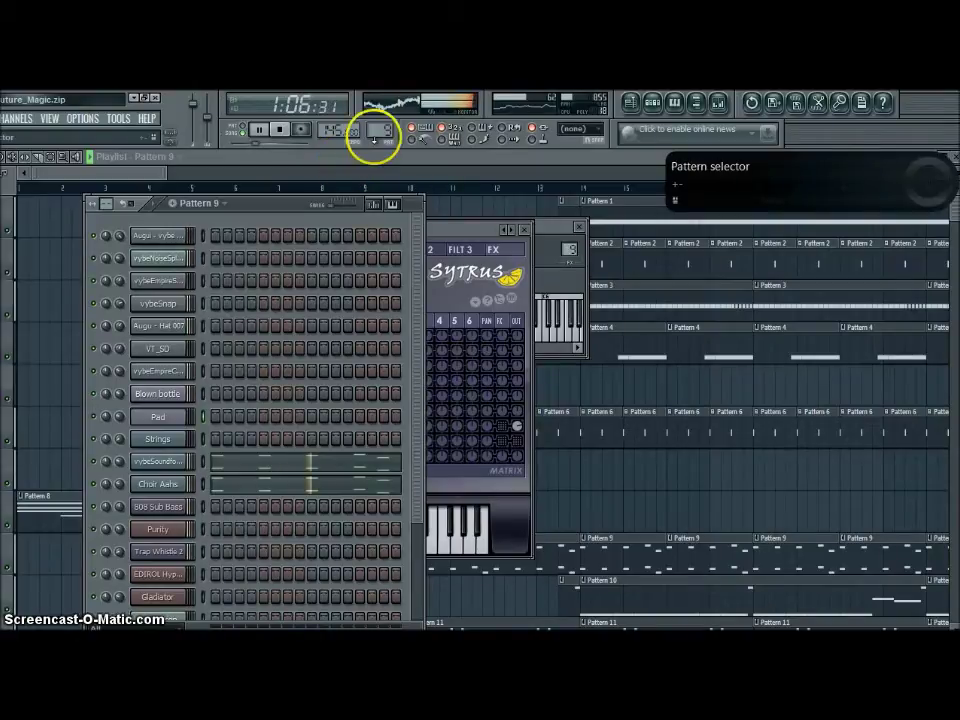
{"action": "left_click_drag", "start_coordinate": [383, 130], "coordinate": [383, 124]}
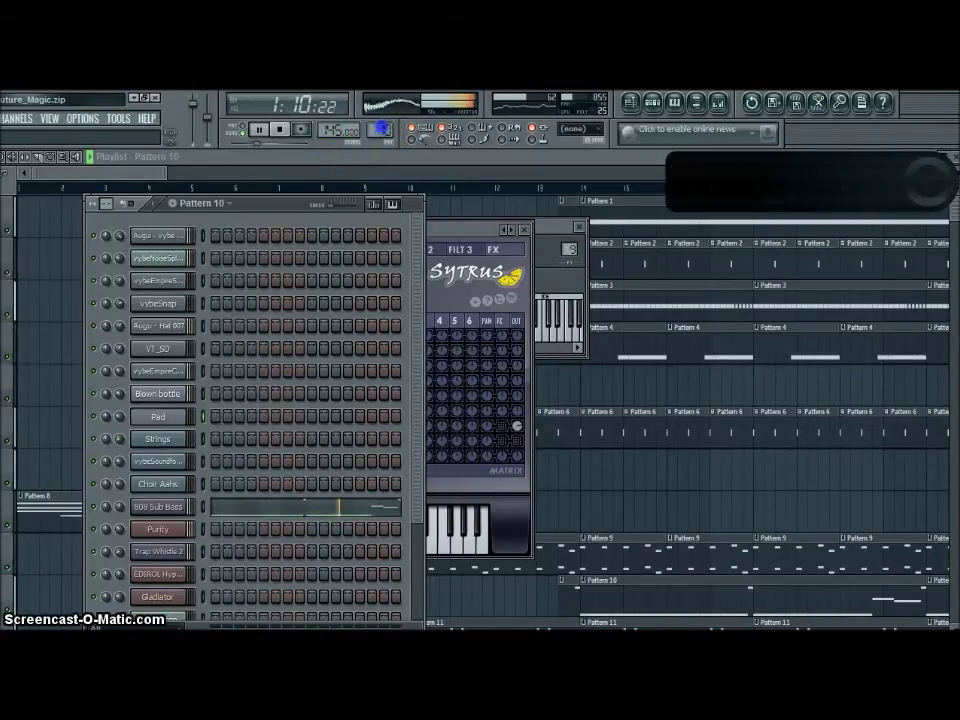
{"action": "left_click_drag", "start_coordinate": [381, 130], "coordinate": [382, 122]}
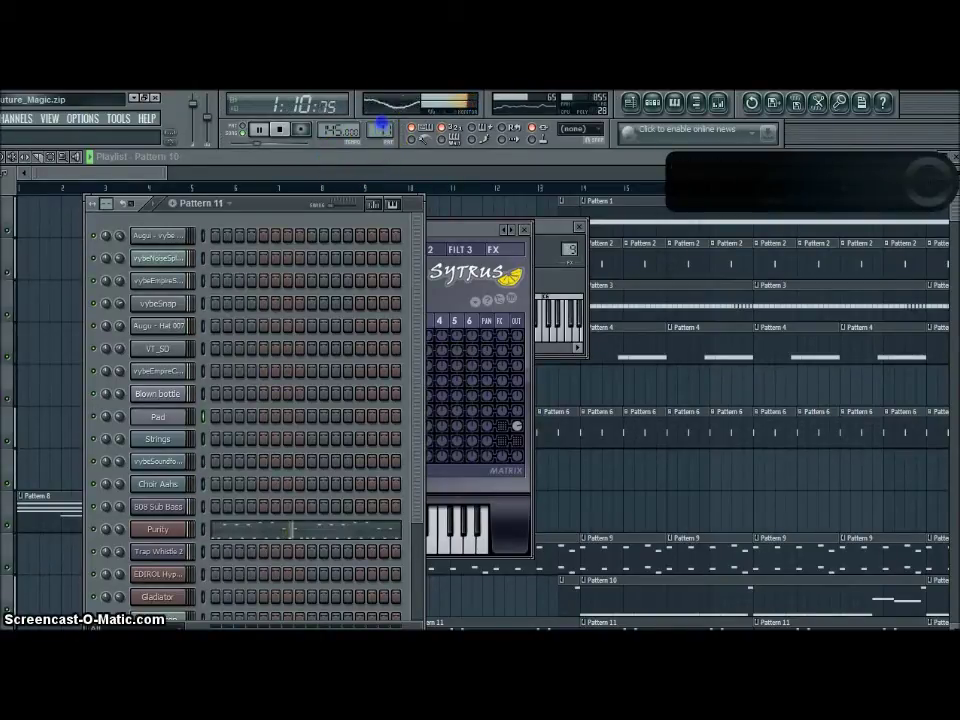
{"action": "left_click", "coordinate": [171, 530]}
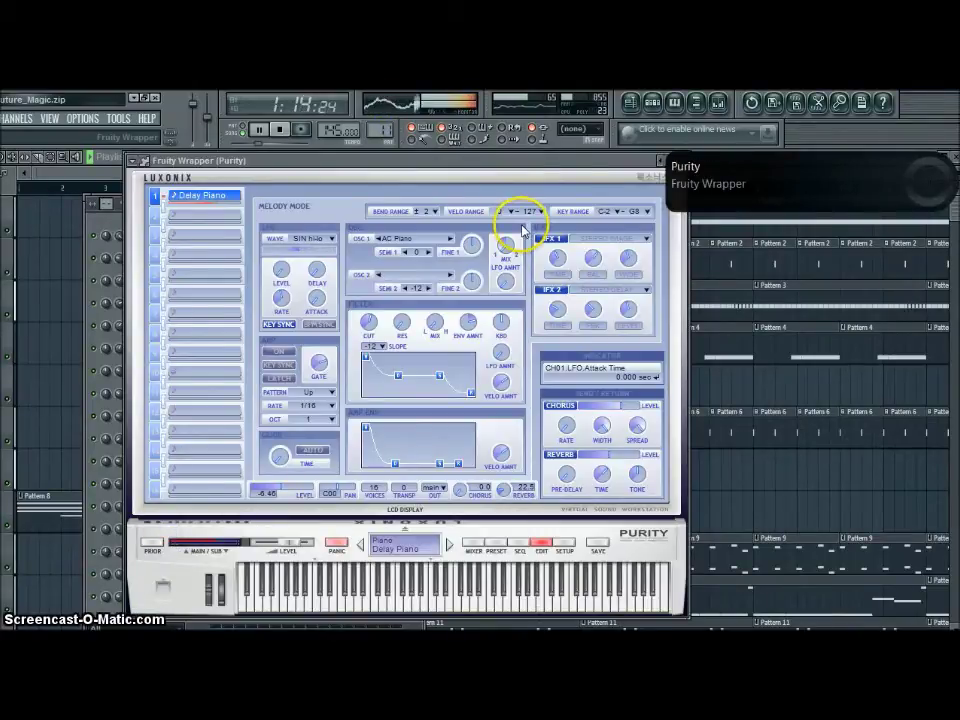
{"action": "left_click", "coordinate": [679, 161]}
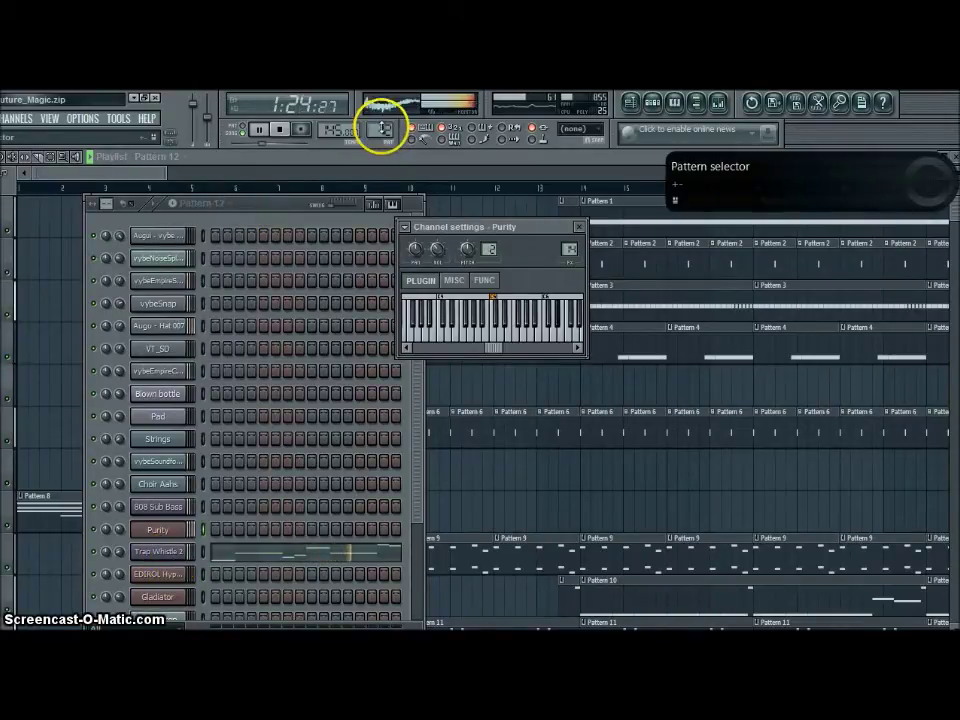
- Switch to Pattern 13 and inspect the EDIROL HyperCanvas plugin, then close it
{"action": "left_click_drag", "start_coordinate": [380, 130], "coordinate": [380, 124]}
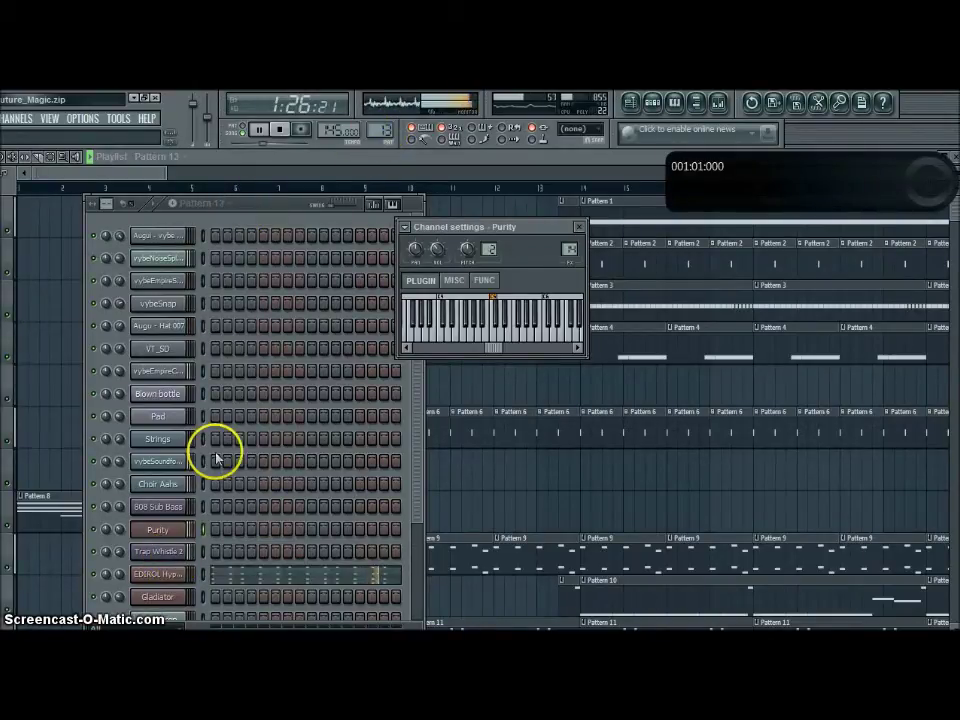
{"action": "left_click", "coordinate": [160, 576]}
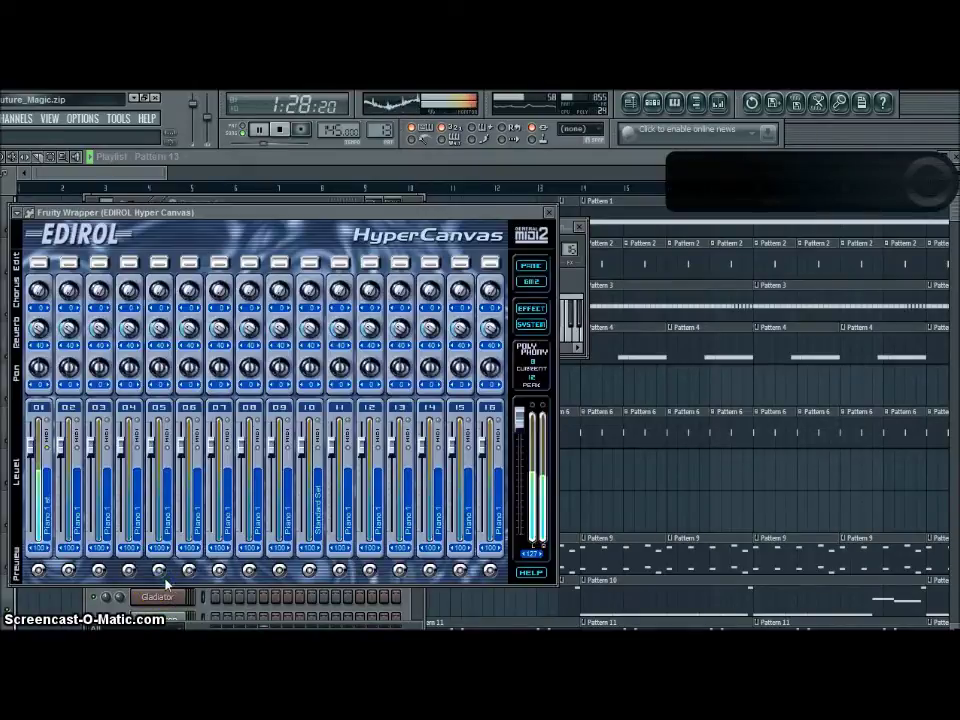
{"action": "left_click", "coordinate": [550, 213]}
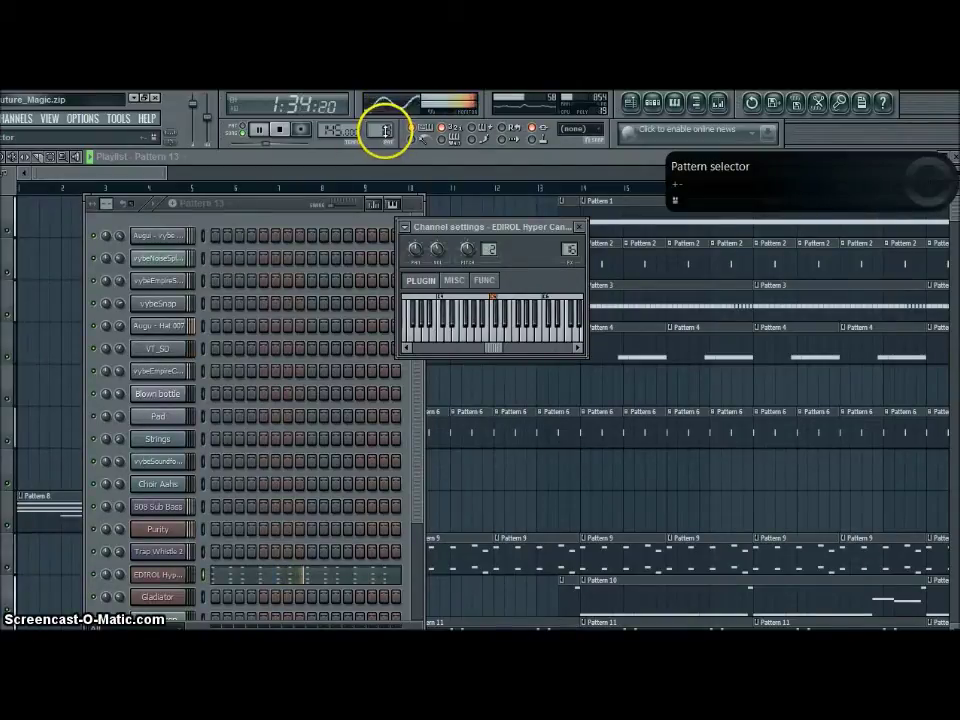
- Switch to Pattern 14 and inspect the Gladiator channel's LD Detuned Glide MF patch, then close the plugin
{"action": "scroll", "coordinate": [385, 130], "scroll_direction": "up", "scroll_amount": 1}
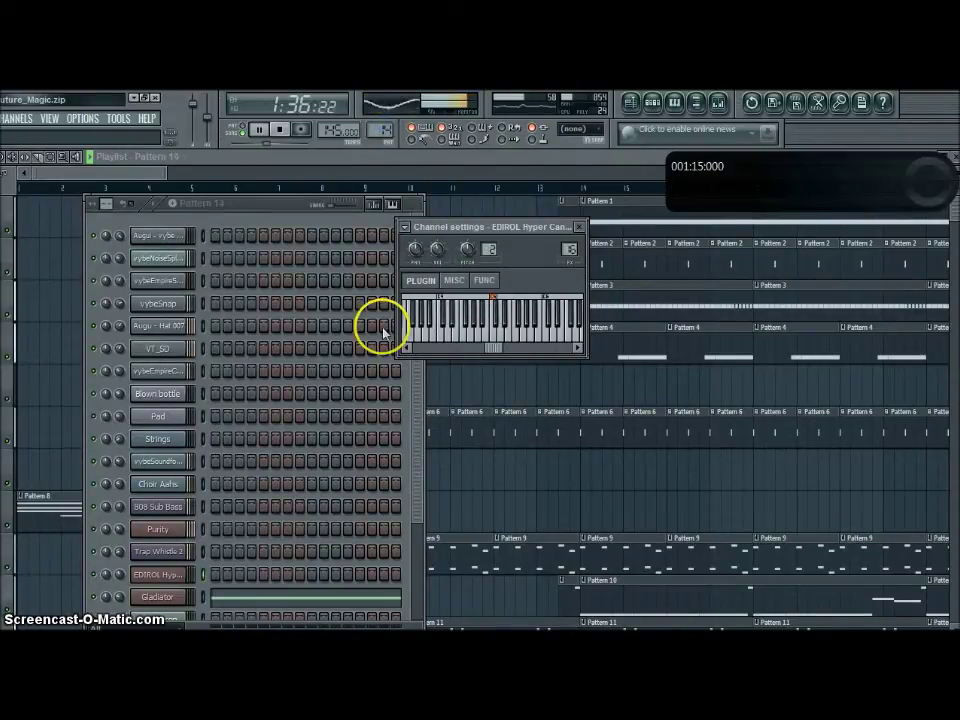
{"action": "left_click", "coordinate": [418, 435]}
{"action": "scroll", "coordinate": [418, 437], "scroll_direction": "down", "scroll_amount": 3}
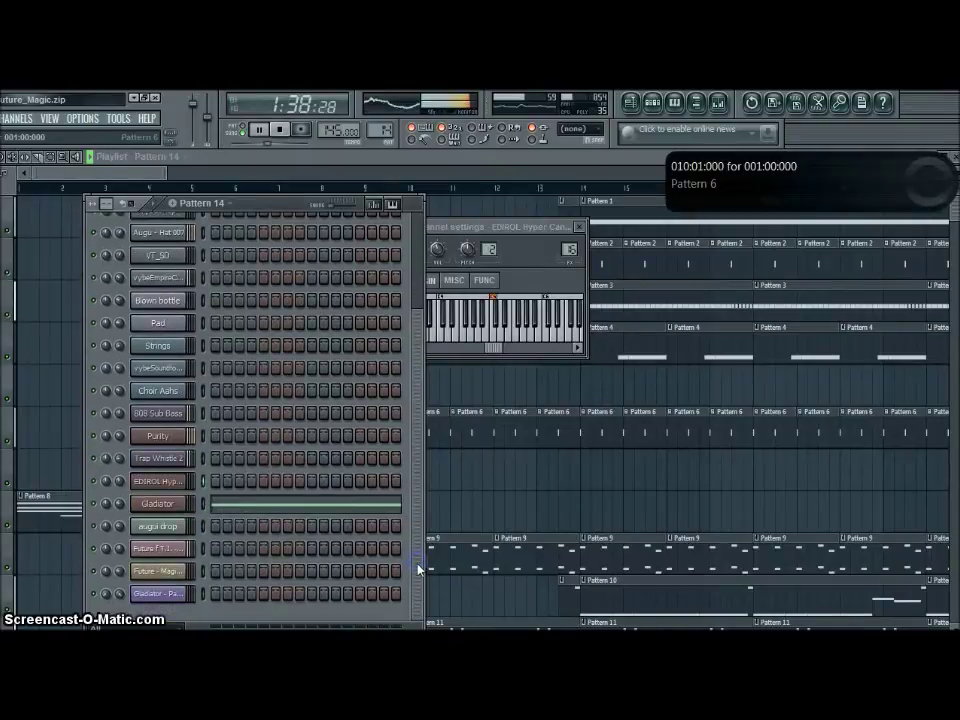
{"action": "left_click", "coordinate": [157, 497]}
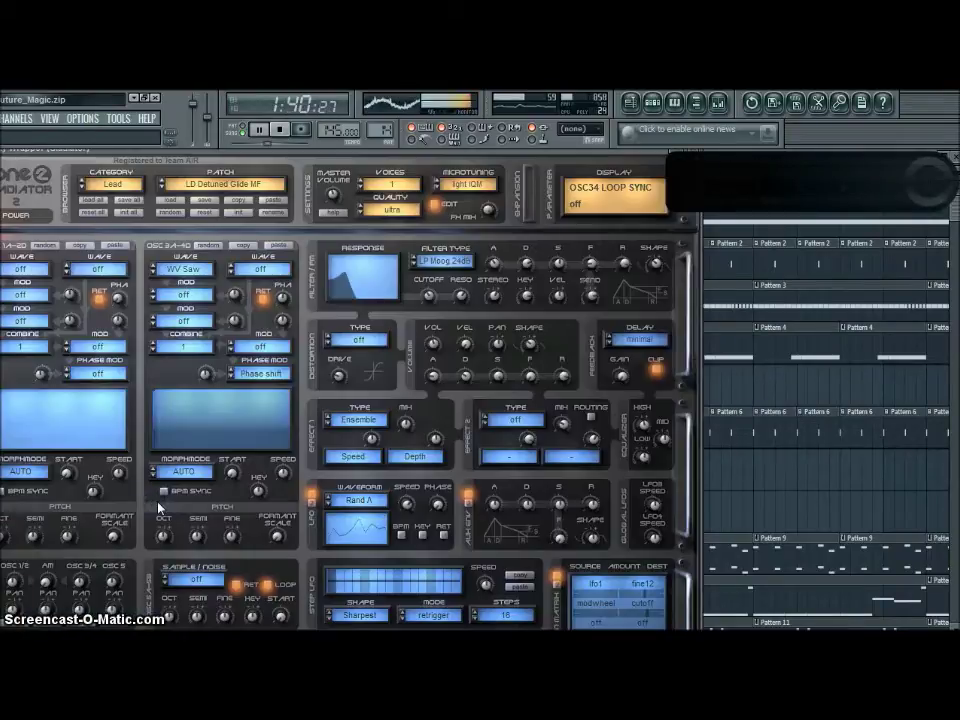
{"action": "left_click_drag", "start_coordinate": [655, 155], "coordinate": [703, 171]}
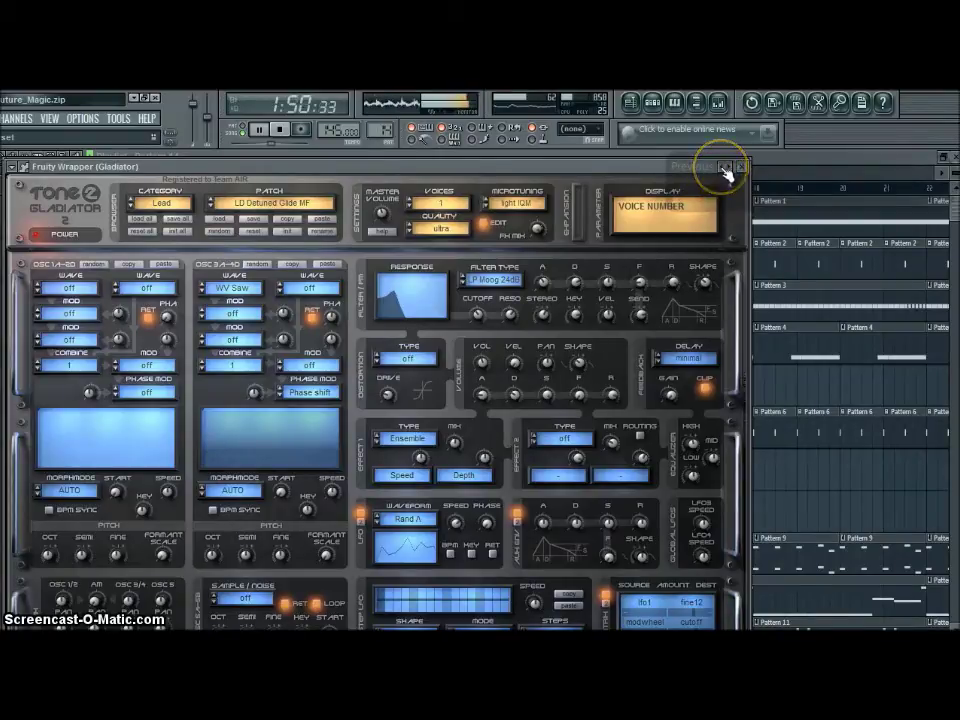
{"action": "left_click", "coordinate": [741, 167]}
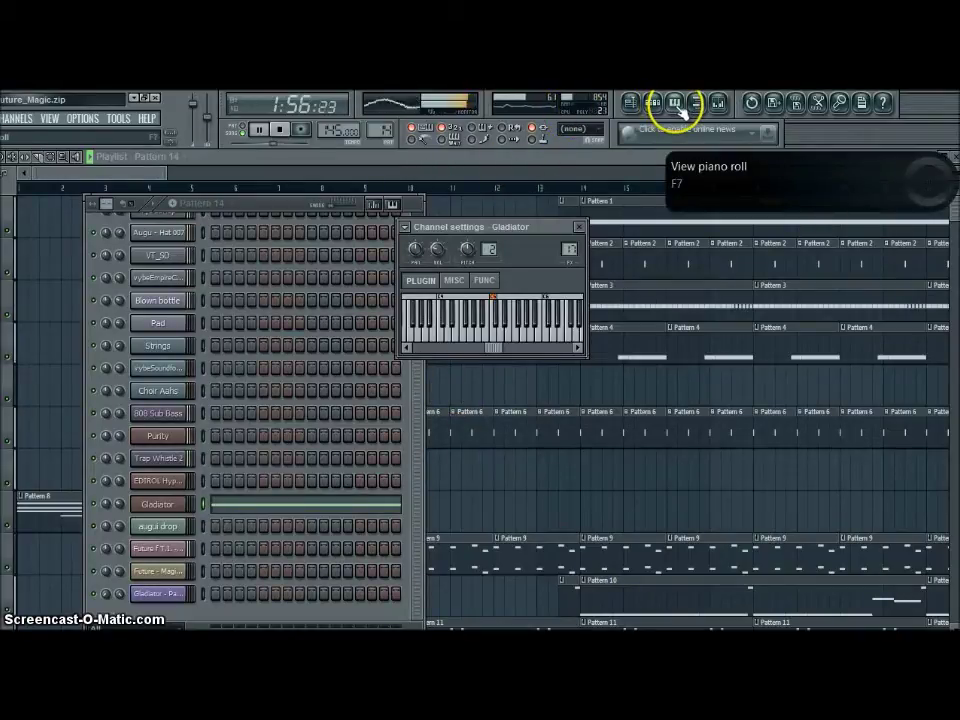
- Open the mixer, select the Master track and bring its Fruity Limiter window into view
{"action": "left_click", "coordinate": [719, 103]}
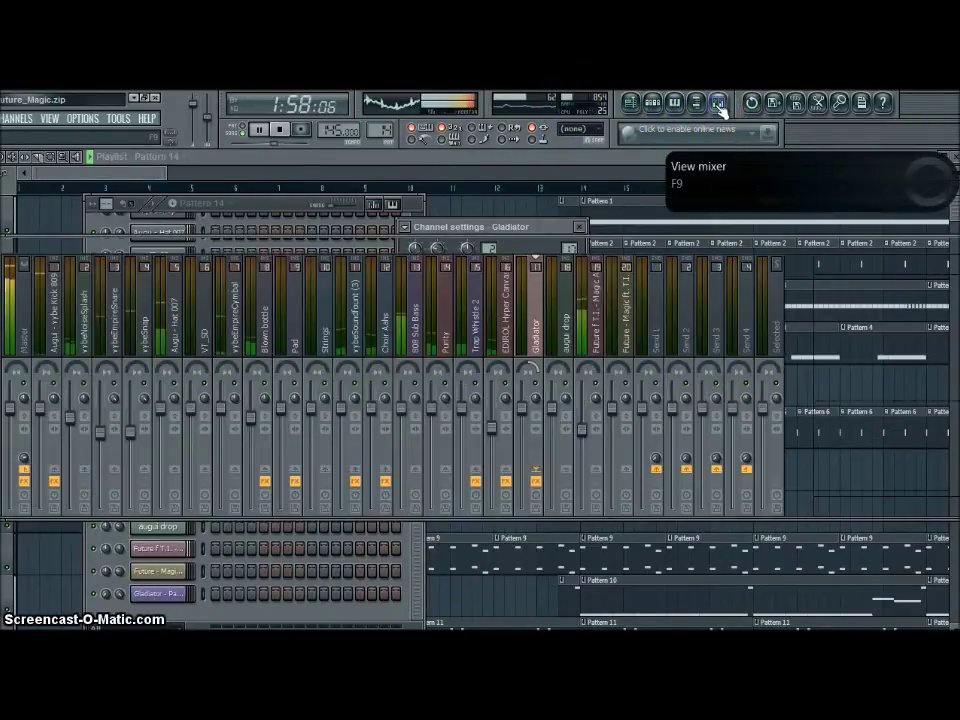
{"action": "left_click", "coordinate": [26, 336]}
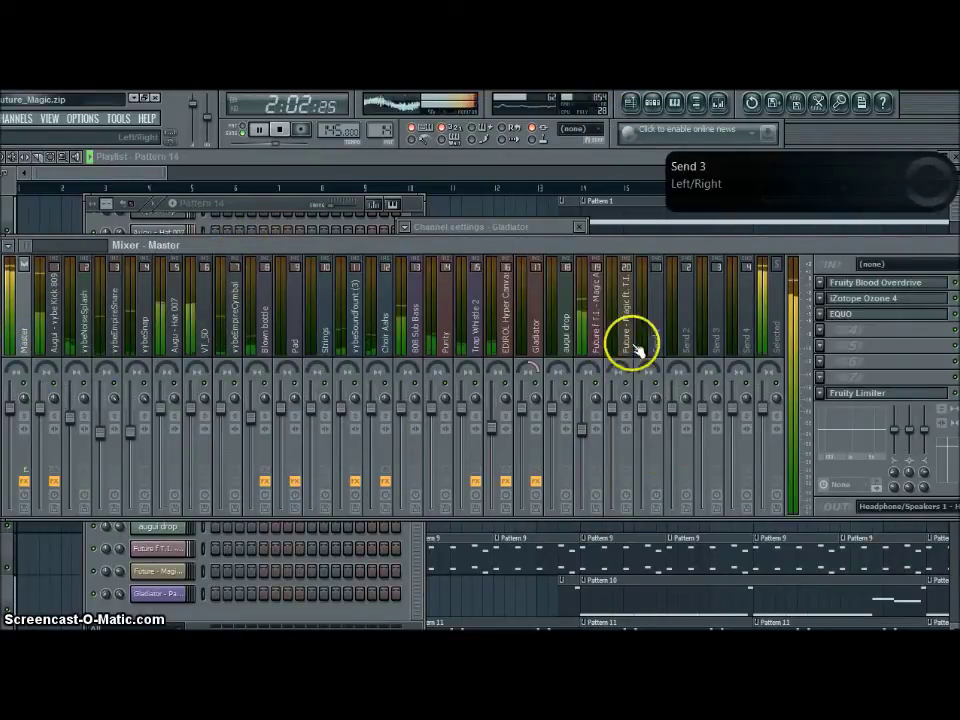
{"action": "left_click", "coordinate": [850, 395]}
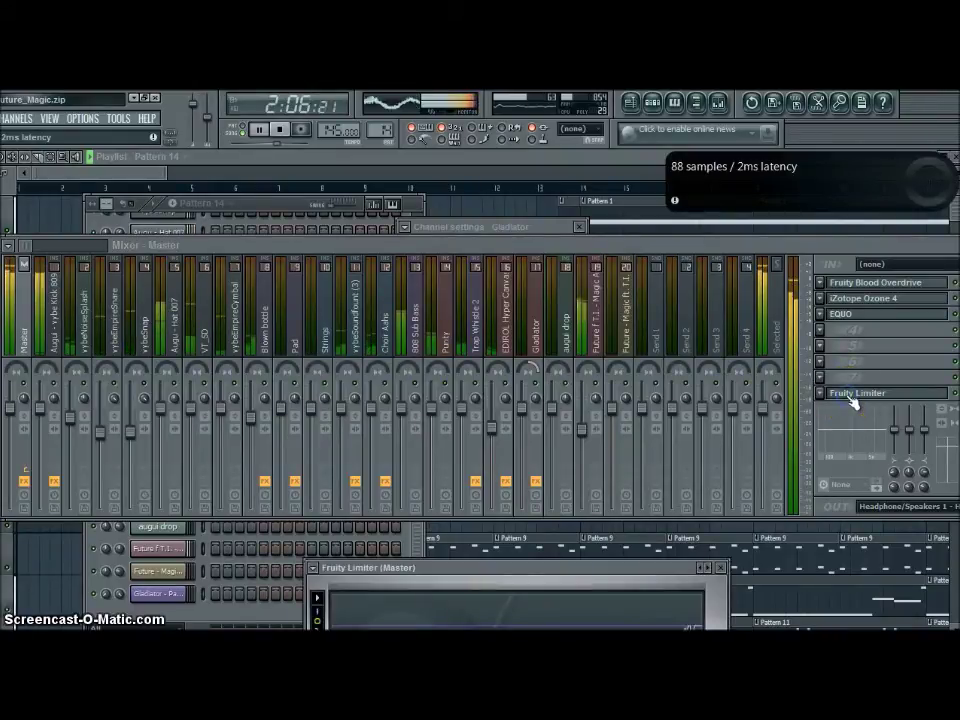
{"action": "left_click_drag", "start_coordinate": [658, 570], "coordinate": [618, 416]}
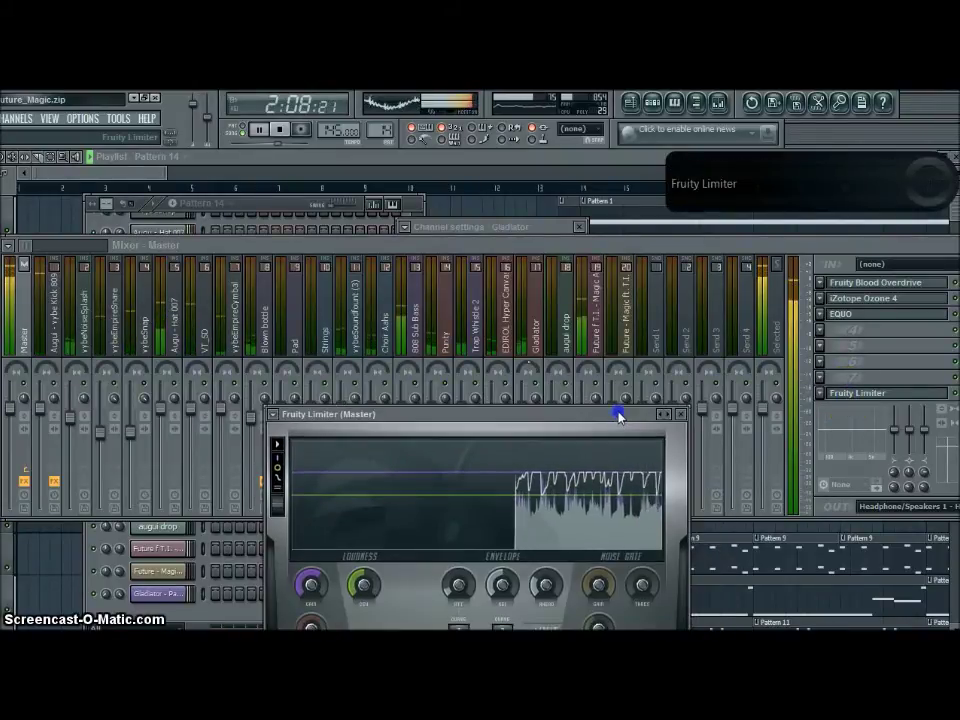
- Open the Master track's EQUO equalizer and reposition its window to show the full curve
{"action": "left_click", "coordinate": [852, 318]}
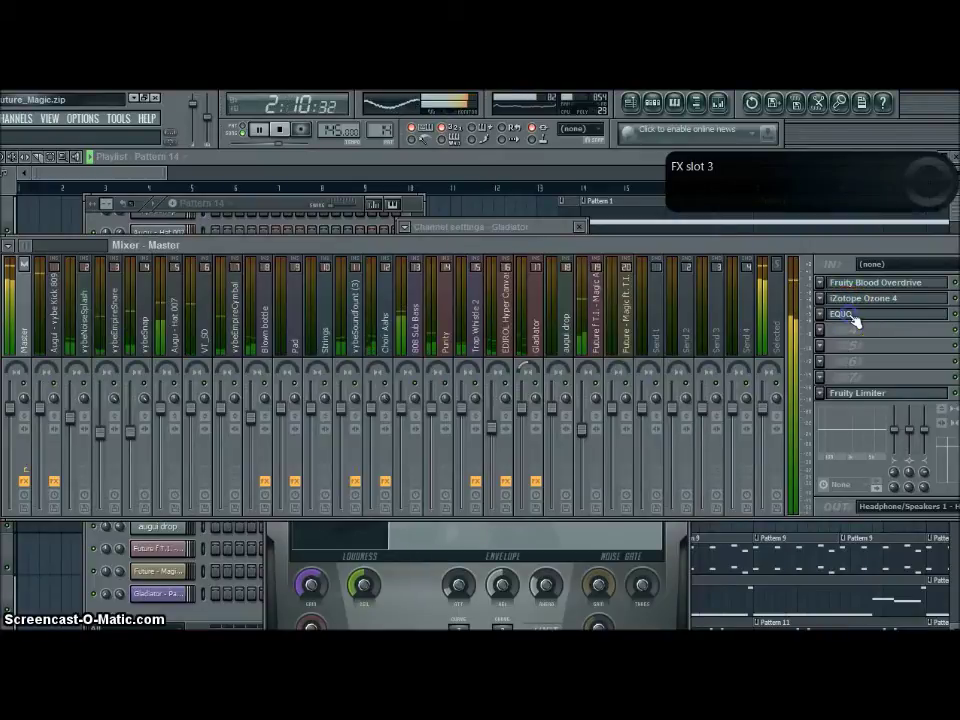
{"action": "left_click", "coordinate": [855, 320]}
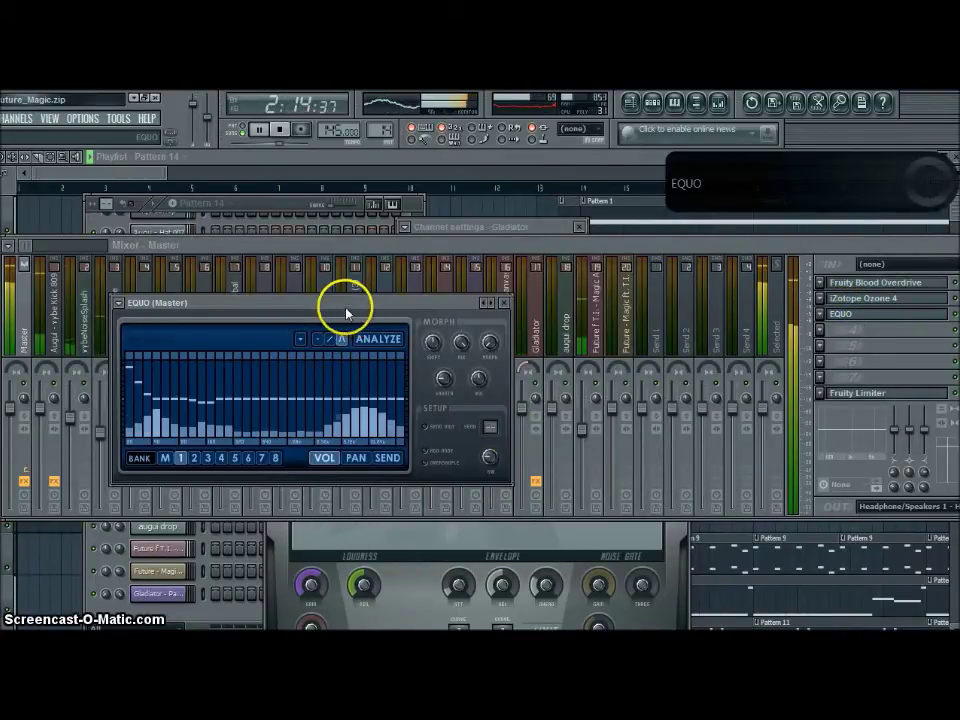
{"action": "left_click_drag", "start_coordinate": [341, 306], "coordinate": [450, 281]}
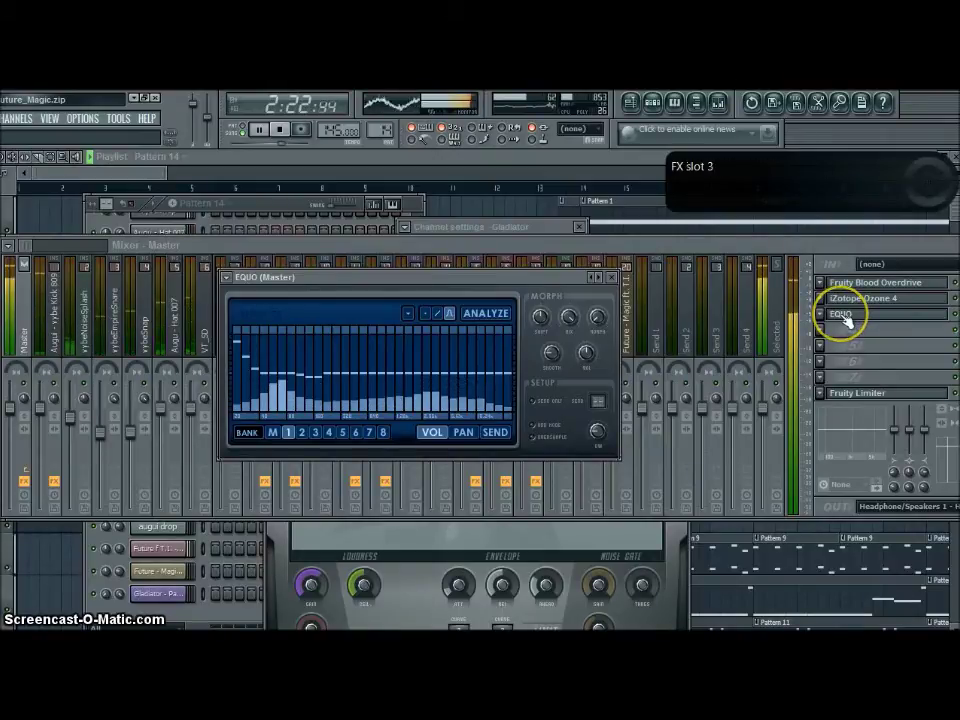
- Open the Master track's iZotope Ozone 4 plugin and hide its preset manager to show the module controls
{"action": "left_click", "coordinate": [875, 290]}
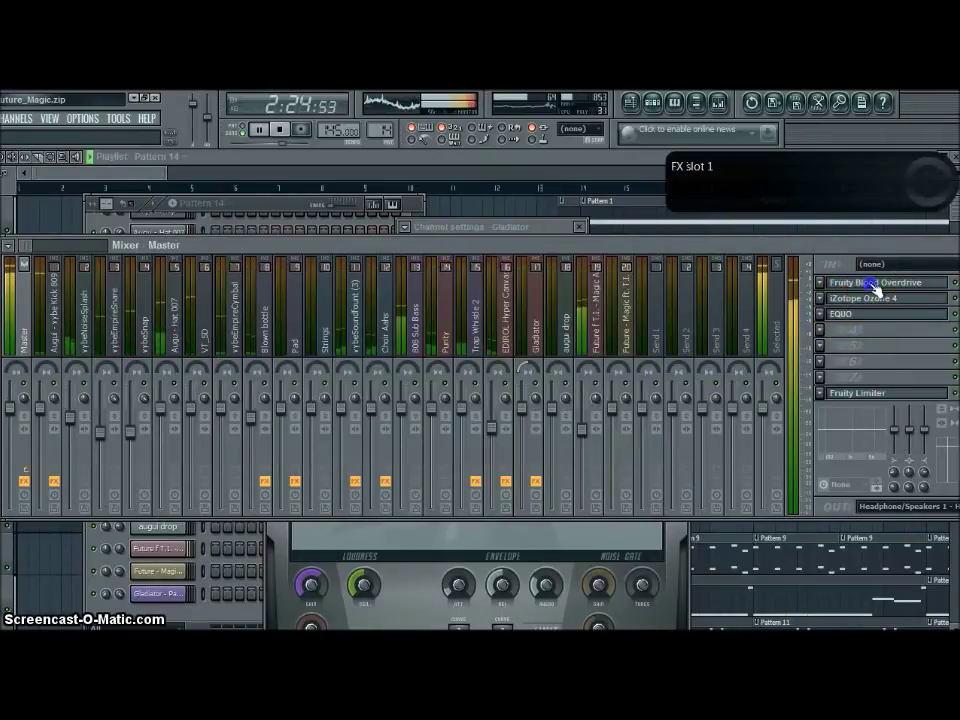
{"action": "left_click", "coordinate": [866, 301]}
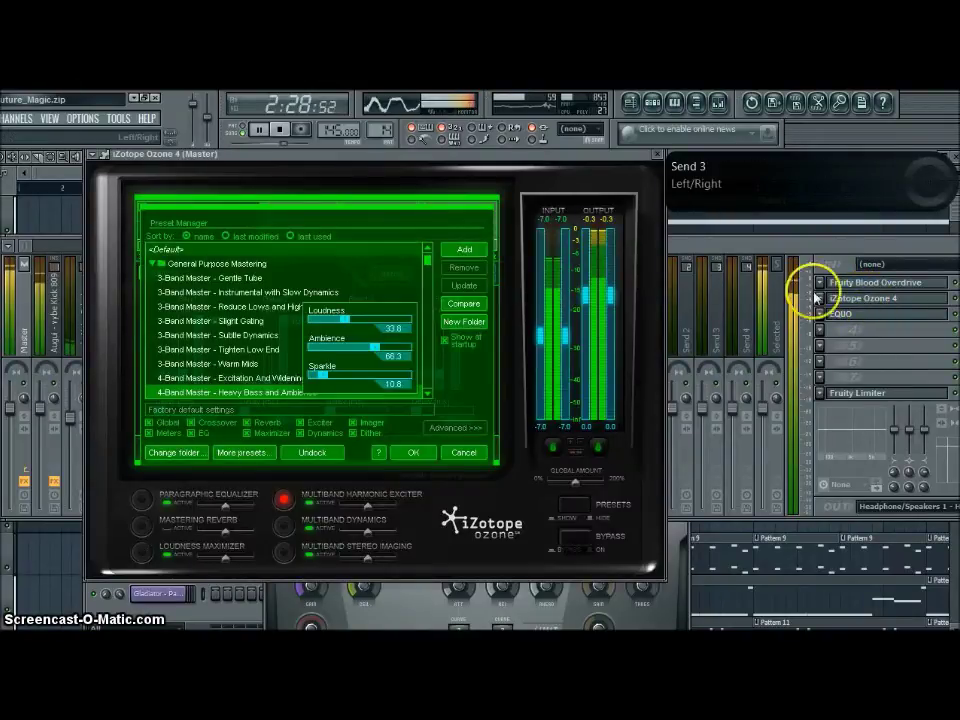
{"action": "left_click", "coordinate": [563, 506]}
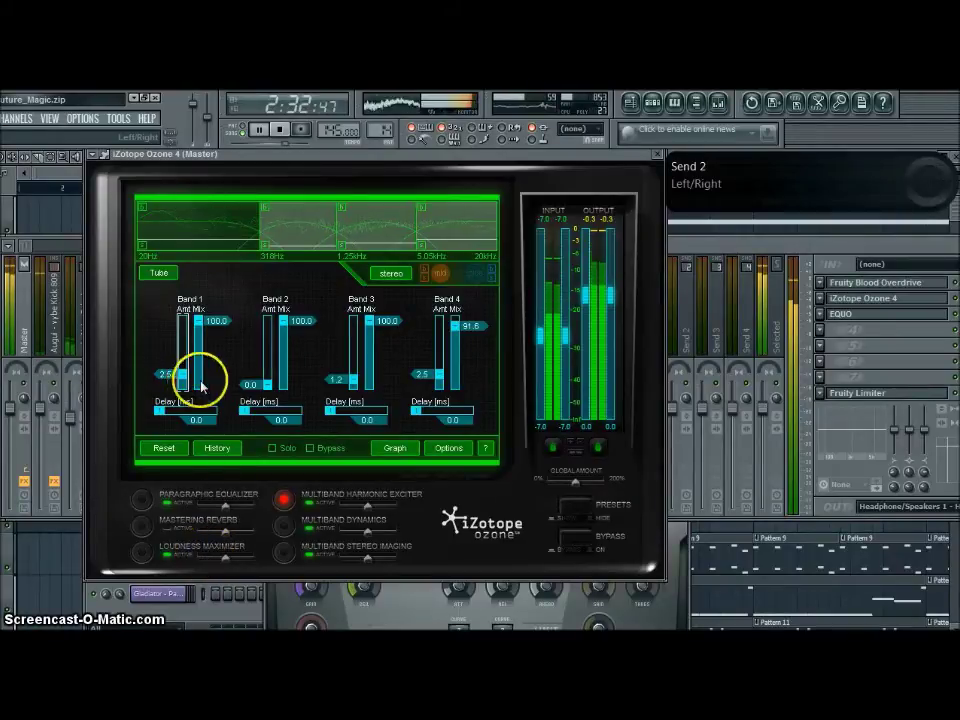
- Review Ozone 4's paragraphic equalizer, loudness maximizer, multiband stereo imaging, multiband dynamics and harmonic exciter settings
{"action": "left_click", "coordinate": [142, 500]}
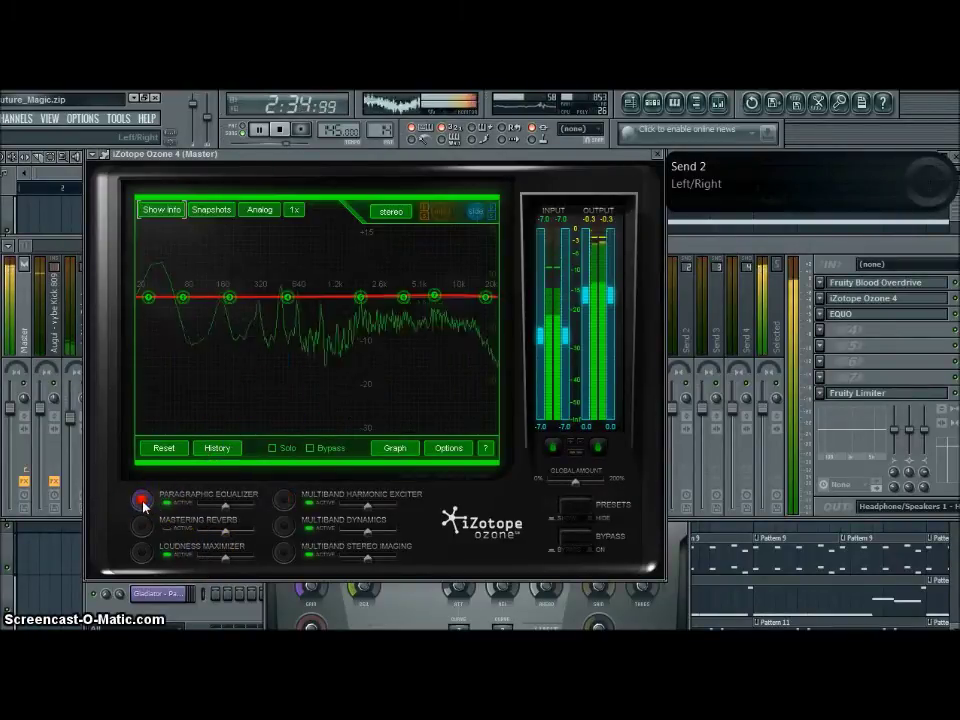
{"action": "left_click", "coordinate": [143, 552]}
{"action": "left_click", "coordinate": [283, 553]}
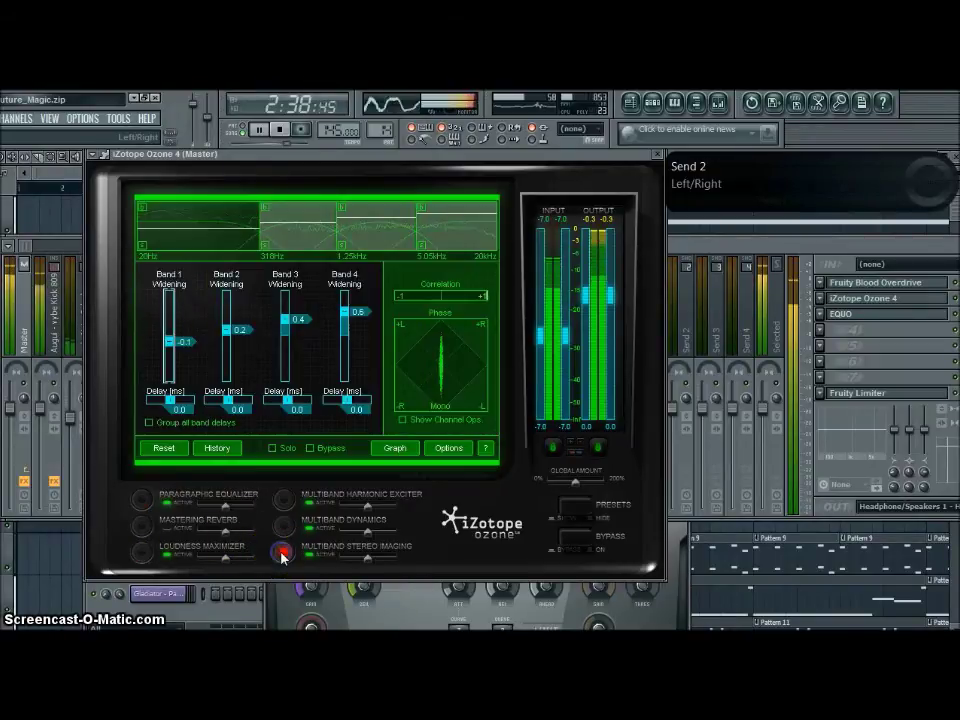
{"action": "left_click", "coordinate": [283, 527]}
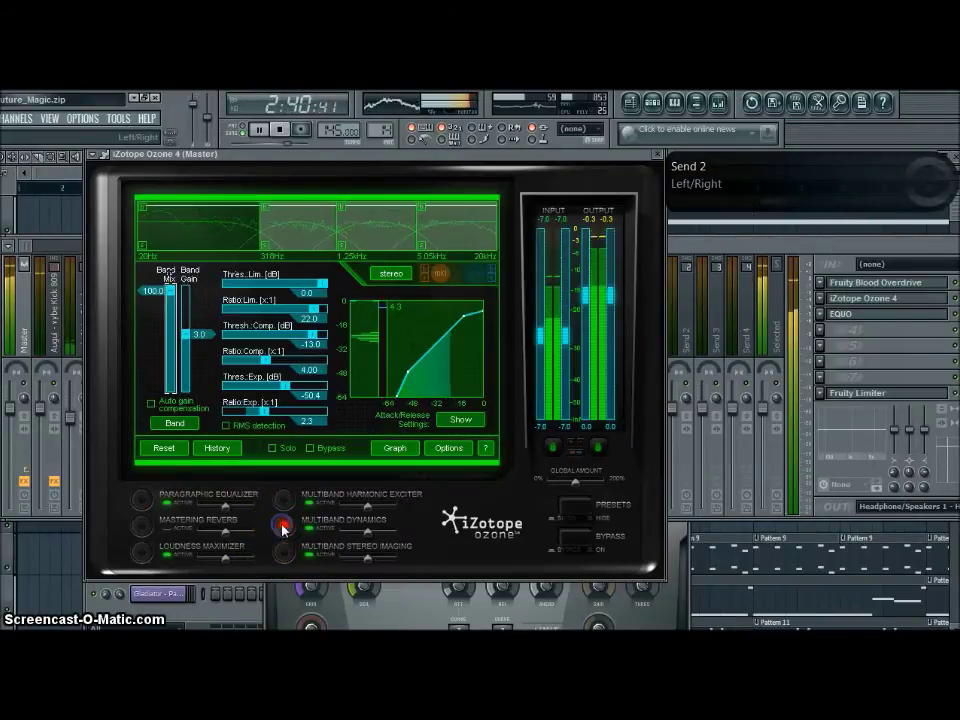
{"action": "left_click", "coordinate": [284, 501]}
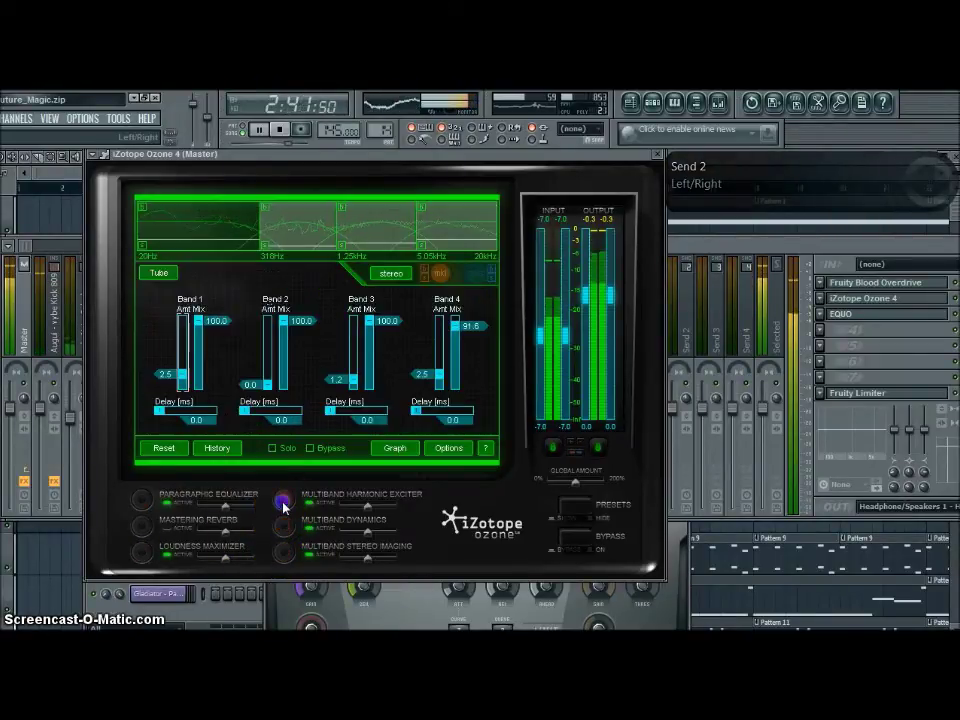
{"action": "left_click", "coordinate": [285, 556]}
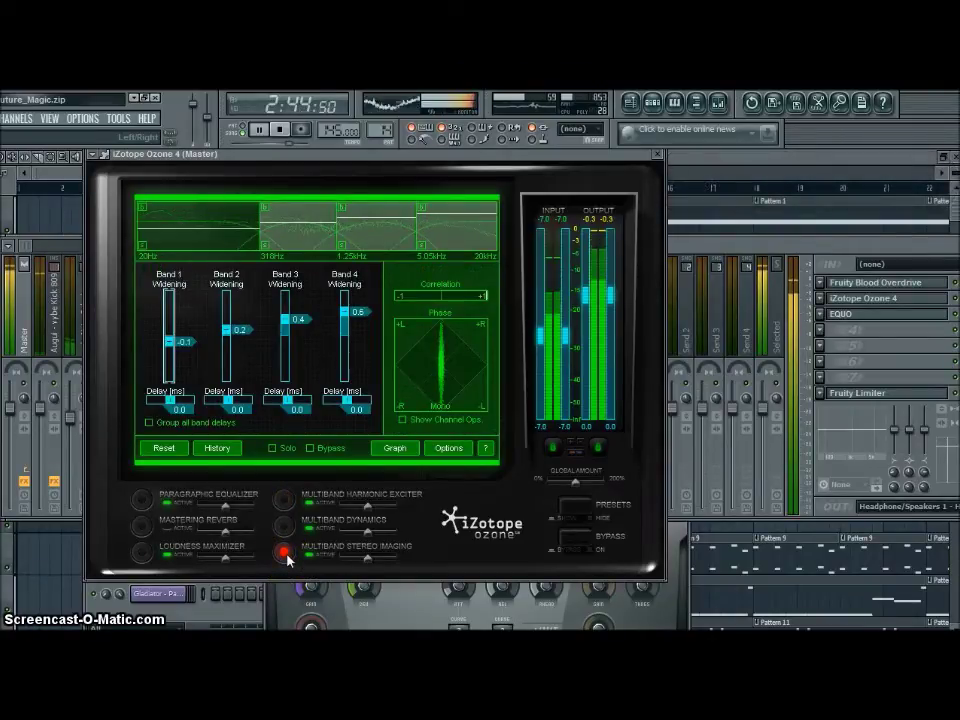
{"action": "left_click", "coordinate": [285, 500]}
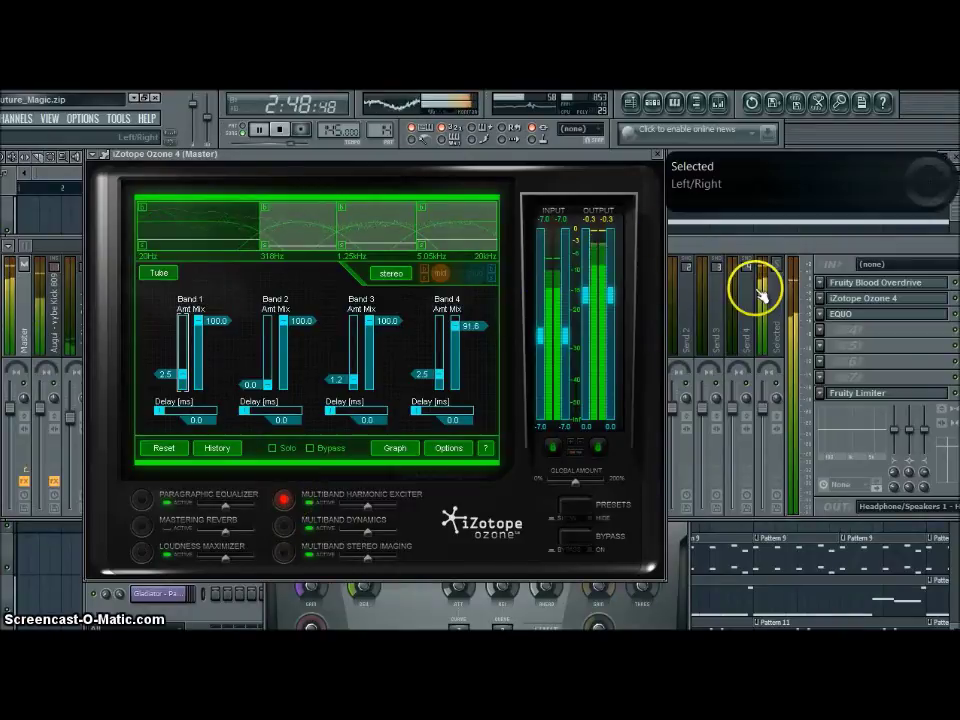
- Return to the mixer, inspect the Fruity Parametric EQ 2 on the vybe Kick 809 track, and bring the mixer back in front
{"action": "left_click", "coordinate": [733, 259]}
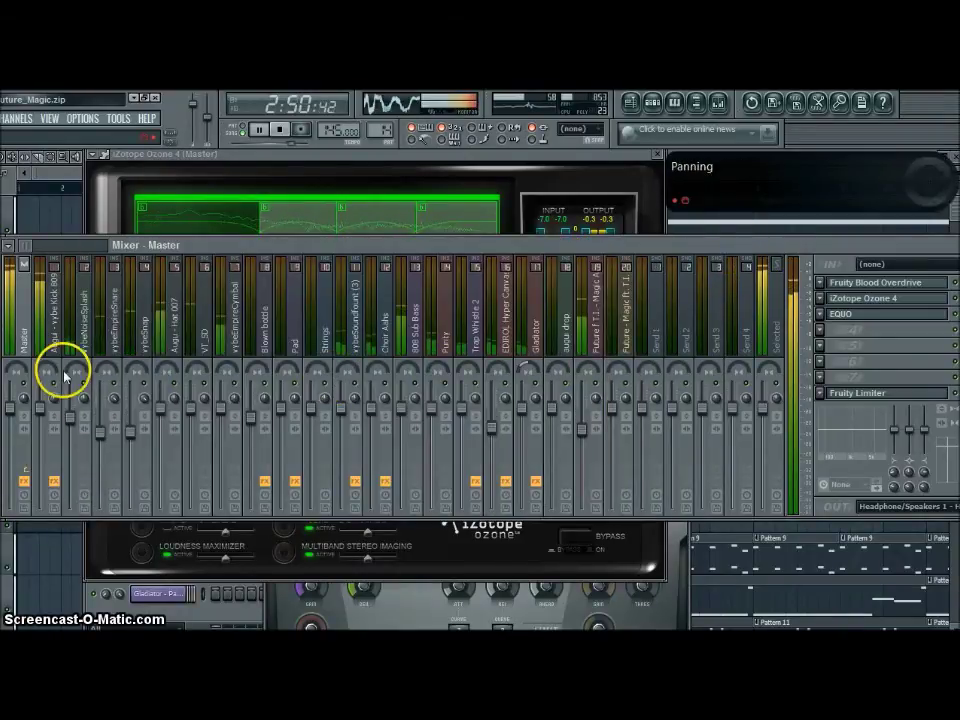
{"action": "left_click", "coordinate": [50, 340]}
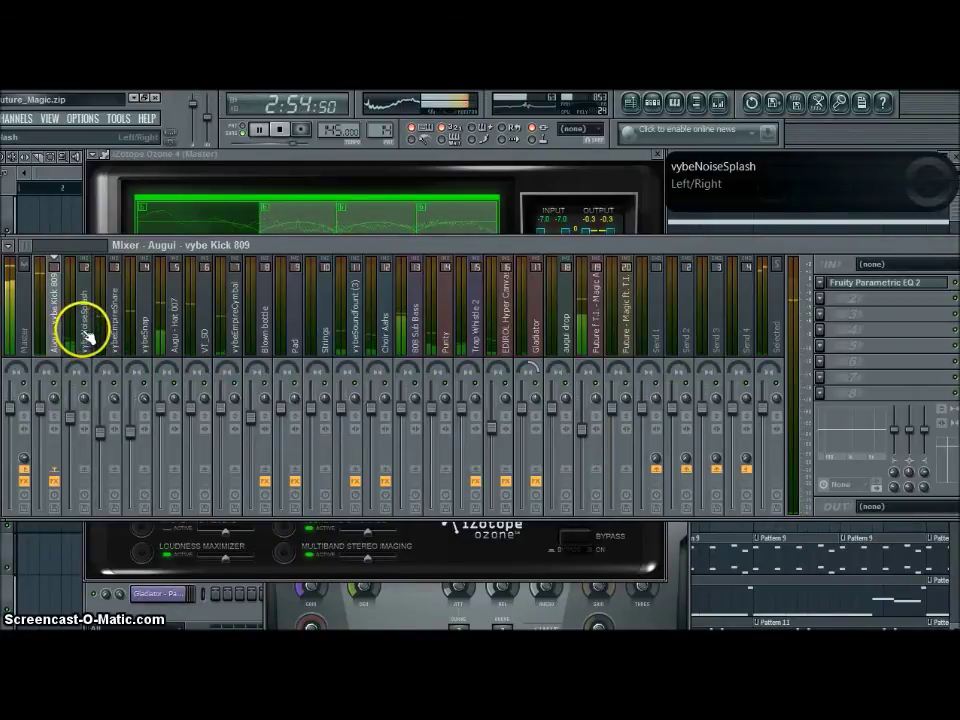
{"action": "left_click", "coordinate": [851, 285]}
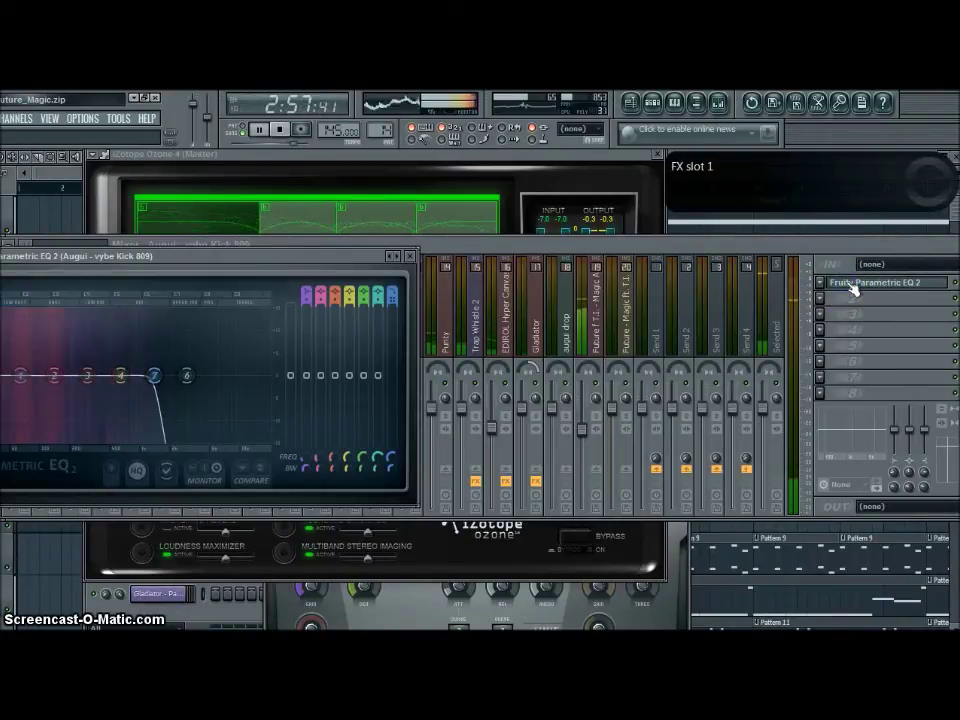
{"action": "left_click", "coordinate": [610, 249]}
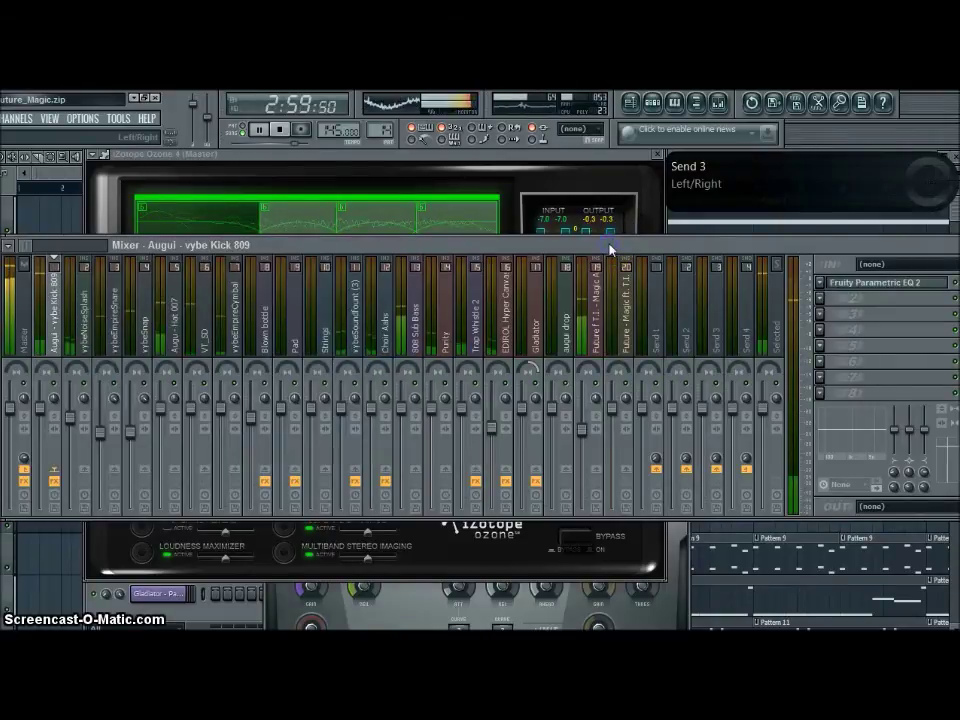
- Select the vybeEmpireSnare, vybeSnap, VT_SD and Hat 007 mixer tracks in turn to check their effect slots
{"action": "left_click", "coordinate": [112, 334]}
{"action": "left_click", "coordinate": [138, 335]}
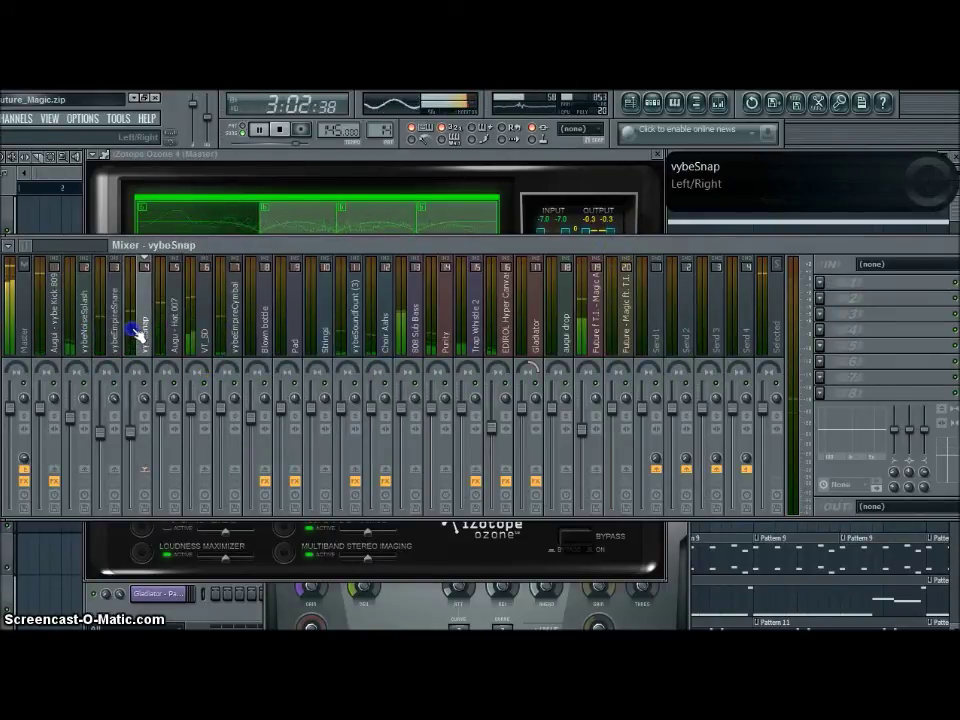
{"action": "left_click", "coordinate": [198, 338]}
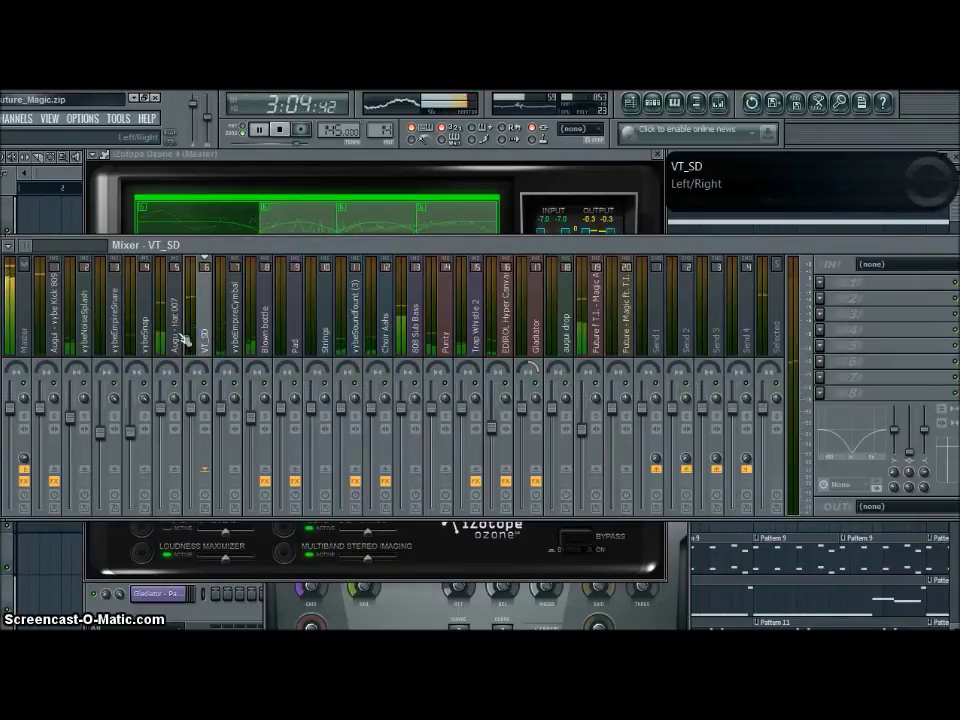
{"action": "left_click", "coordinate": [182, 340]}
{"action": "left_click", "coordinate": [148, 337]}
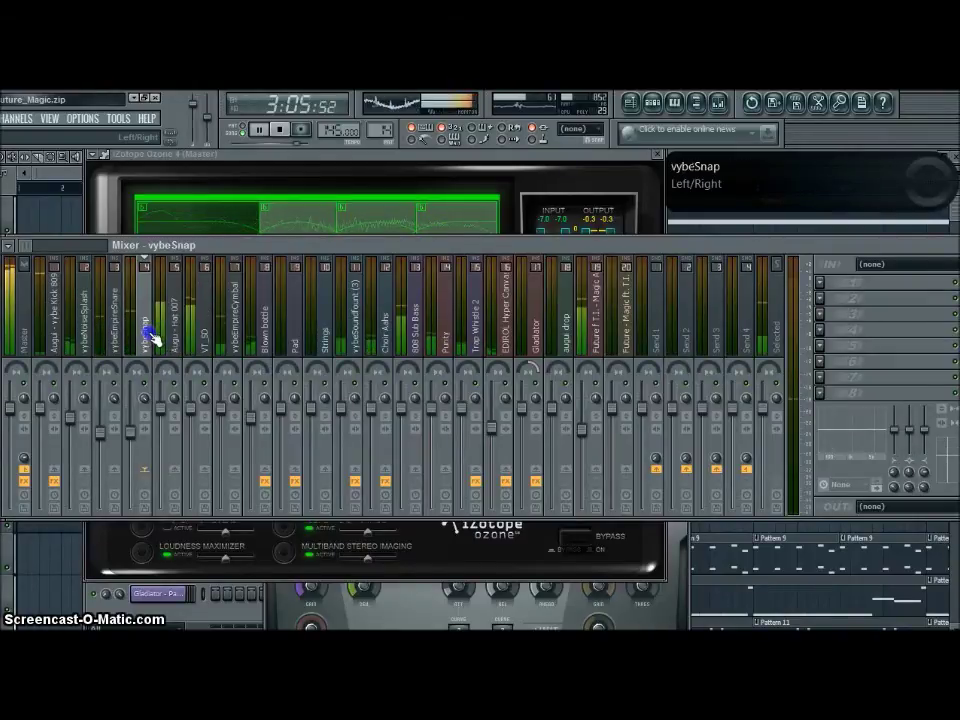
- Check the effect slots of the Blown bottle, Pad, vybeSoundfount (3) and Choir Aahs mixer tracks
{"action": "left_click", "coordinate": [258, 338]}
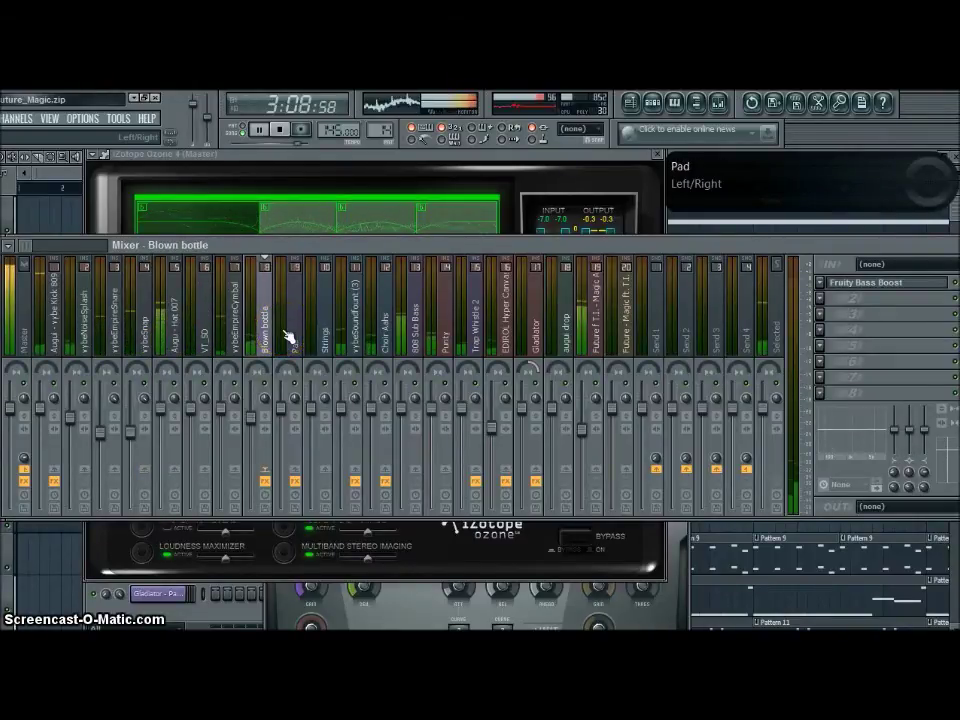
{"action": "left_click", "coordinate": [288, 337]}
{"action": "left_click", "coordinate": [341, 330]}
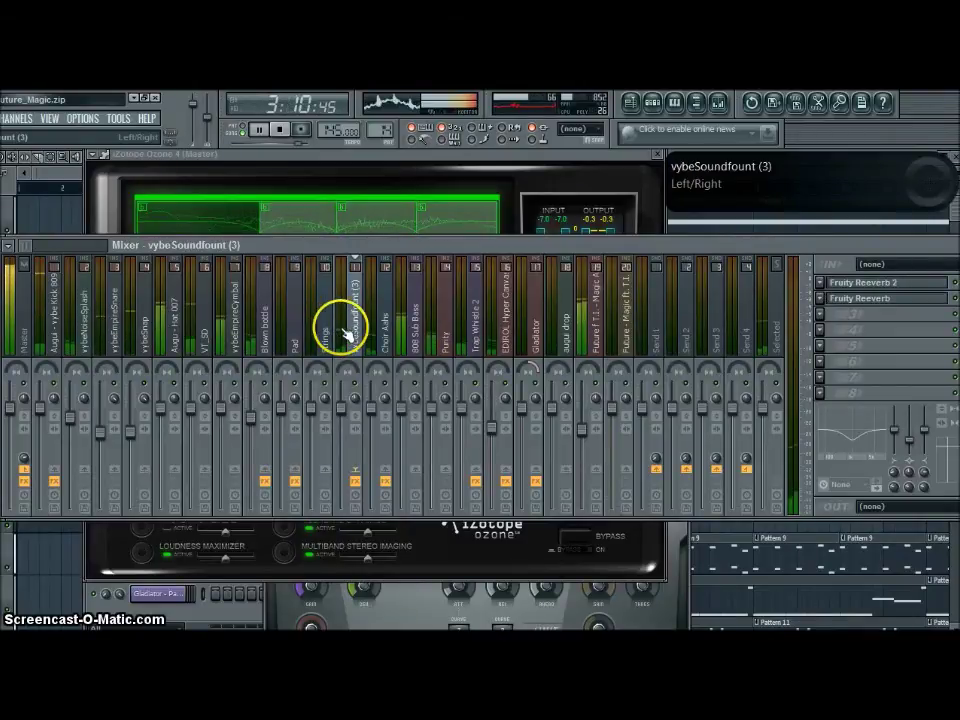
{"action": "left_click", "coordinate": [386, 334]}
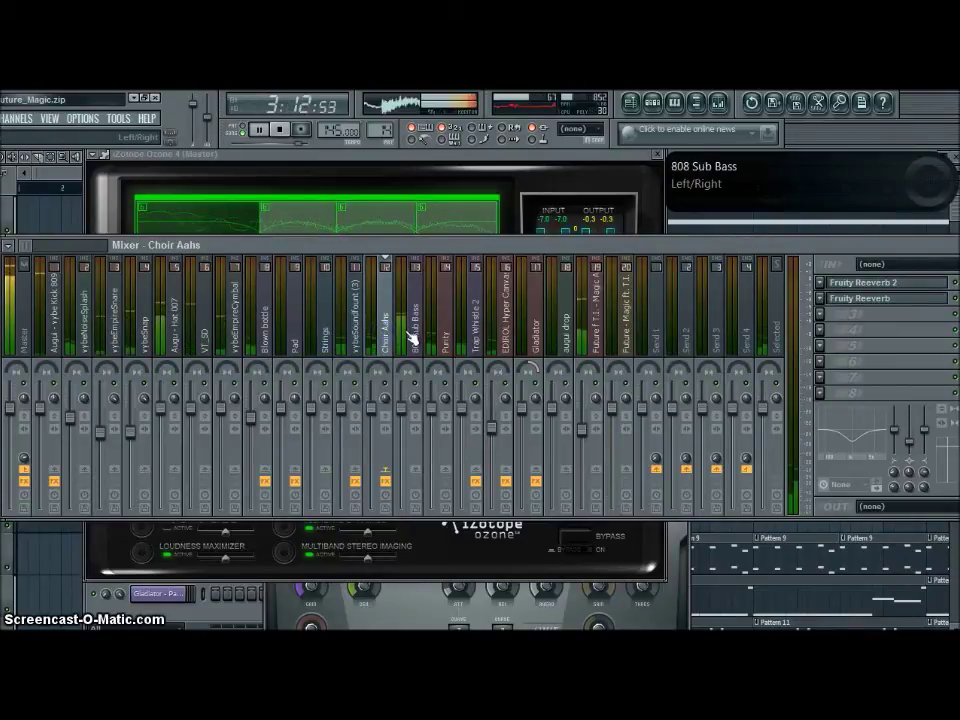
- Check the effect slots of the mixer tracks from 808 Sub Bass through Gladiator to Magic Acapella #2
{"action": "left_click", "coordinate": [413, 340]}
{"action": "left_click", "coordinate": [446, 338]}
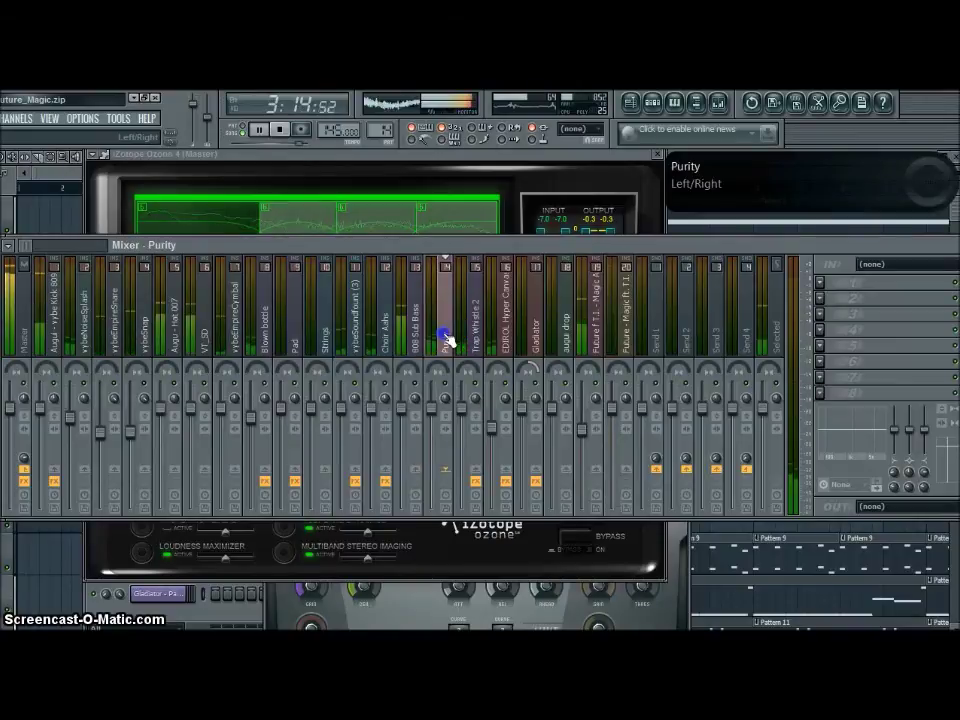
{"action": "left_click", "coordinate": [473, 338]}
{"action": "left_click", "coordinate": [521, 337]}
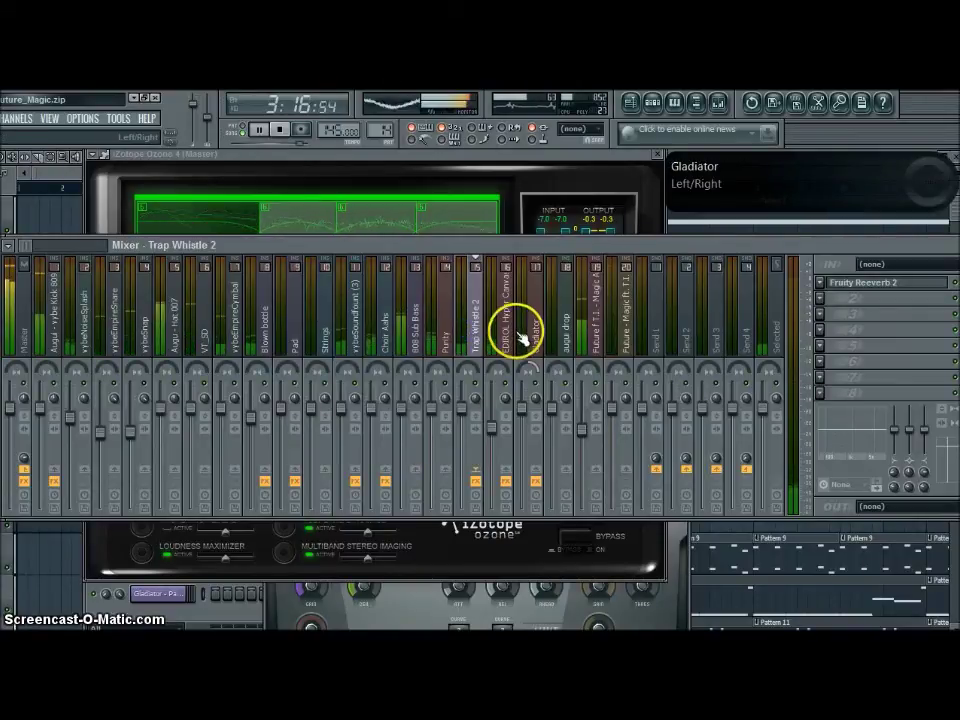
{"action": "left_click", "coordinate": [506, 330]}
{"action": "left_click", "coordinate": [536, 332]}
{"action": "left_click", "coordinate": [555, 337]}
{"action": "left_click", "coordinate": [588, 332]}
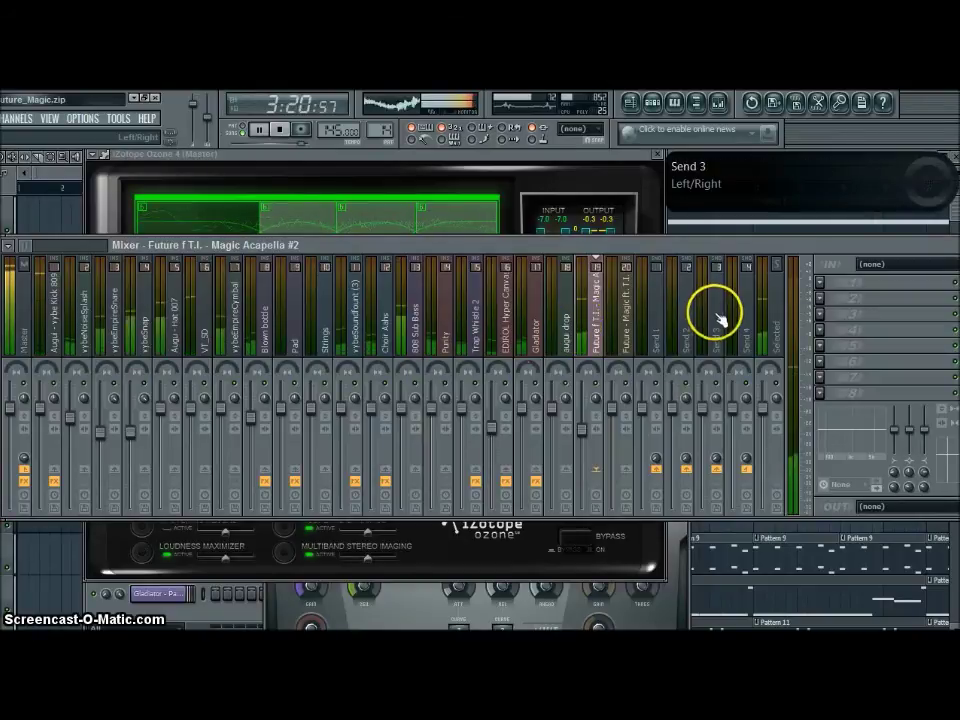
- Close the mixer and look through the playlist's pattern and audio tracks down to the acapella and along the timeline
{"action": "left_click_drag", "start_coordinate": [850, 258], "coordinate": [775, 258]}
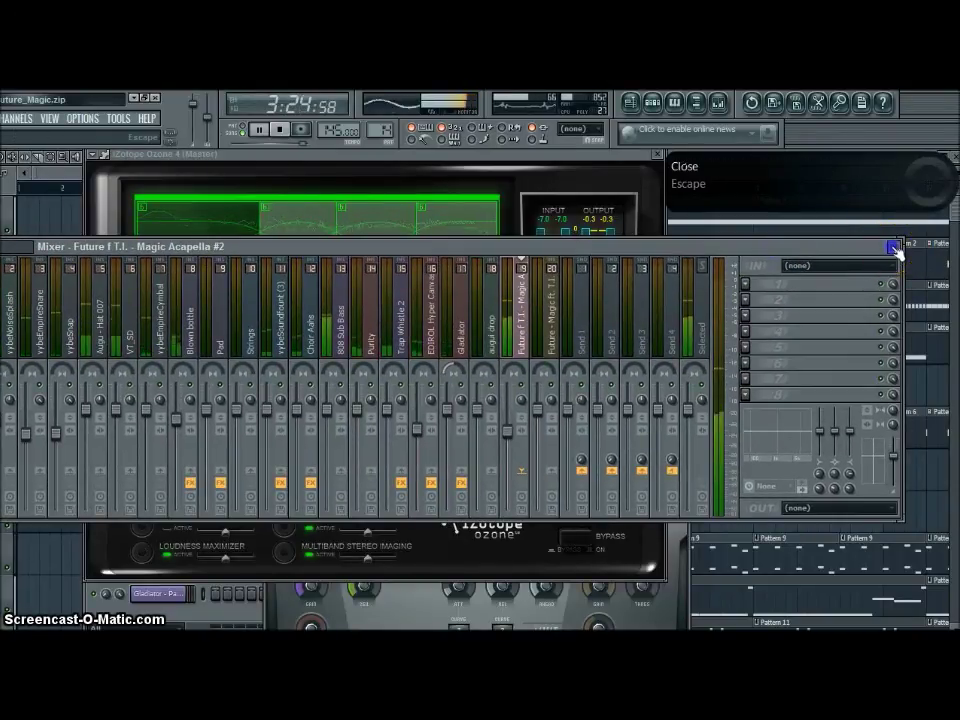
{"action": "left_click", "coordinate": [893, 248]}
{"action": "left_click", "coordinate": [947, 208]}
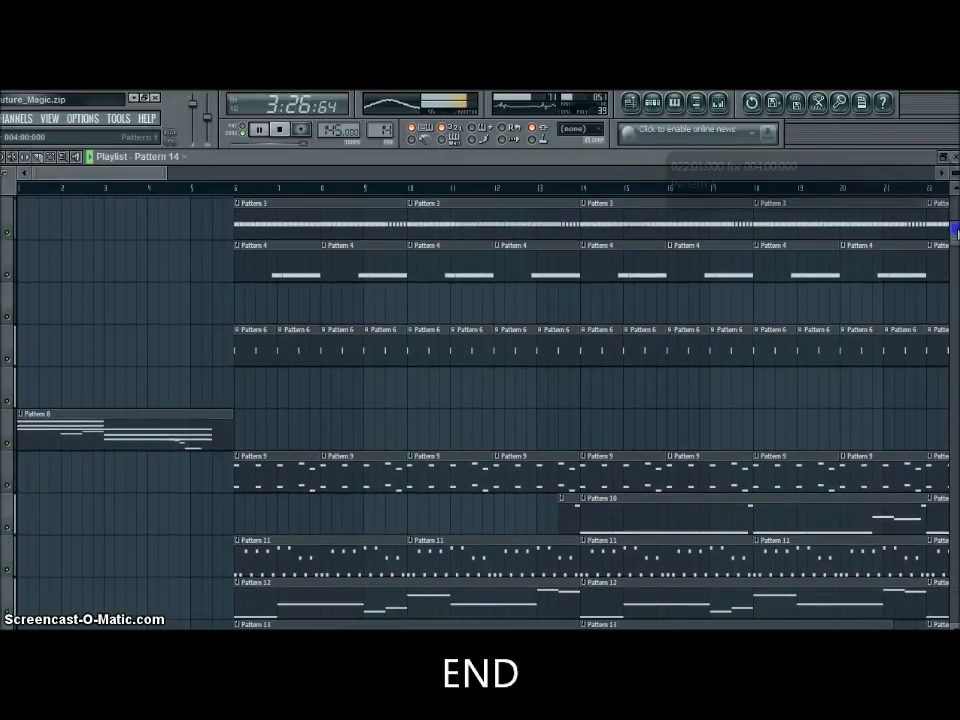
{"action": "scroll", "coordinate": [480, 400], "scroll_direction": "down", "scroll_amount": 5}
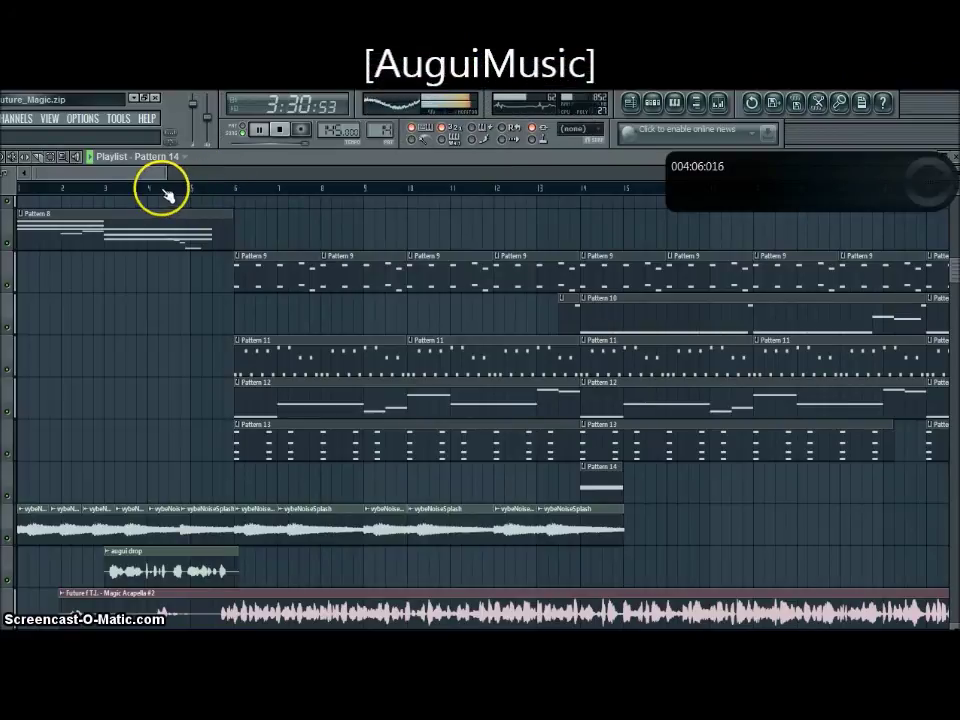
{"action": "left_click_drag", "start_coordinate": [167, 171], "coordinate": [908, 190]}
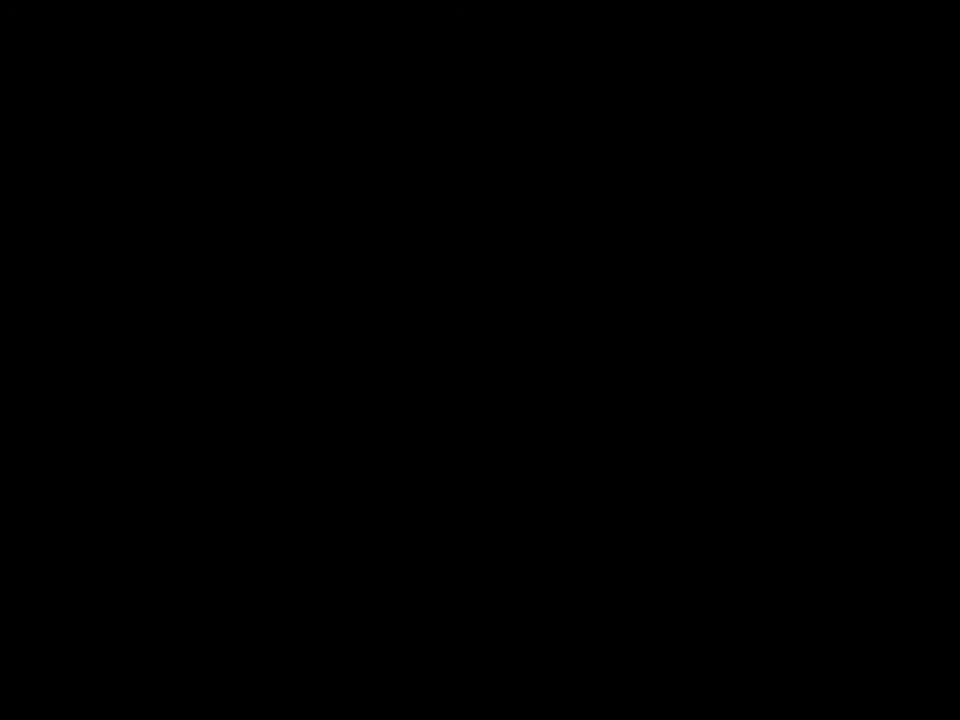